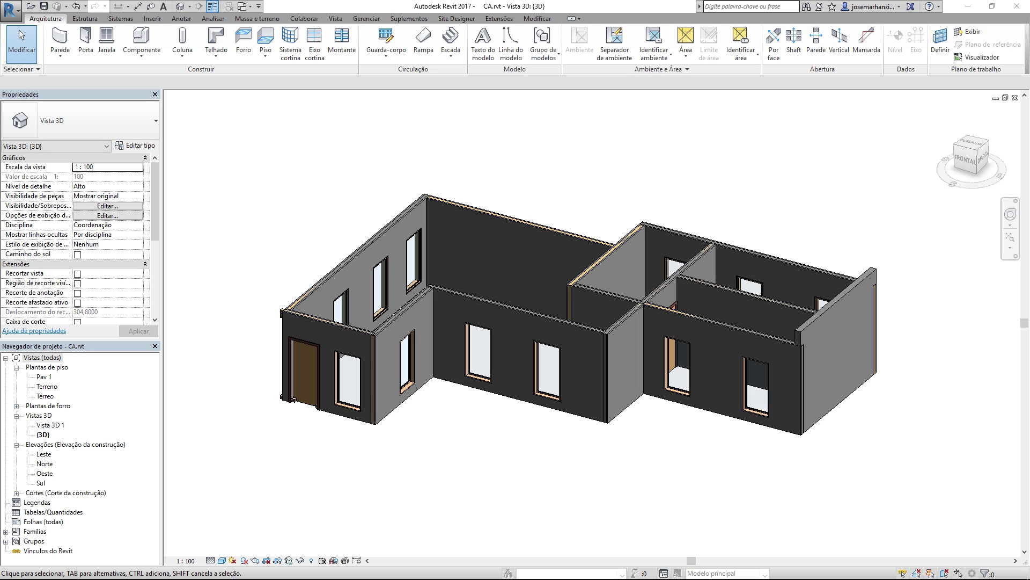
pyautogui.click(273, 213)
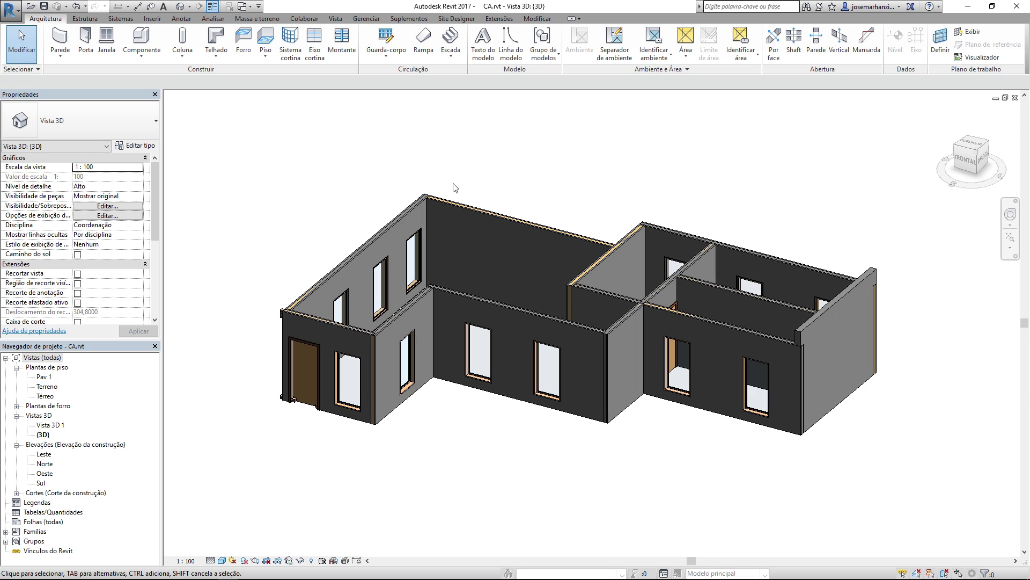
pyautogui.moveTo(546, 201); pyautogui.dragTo(537, 206, button='middle')
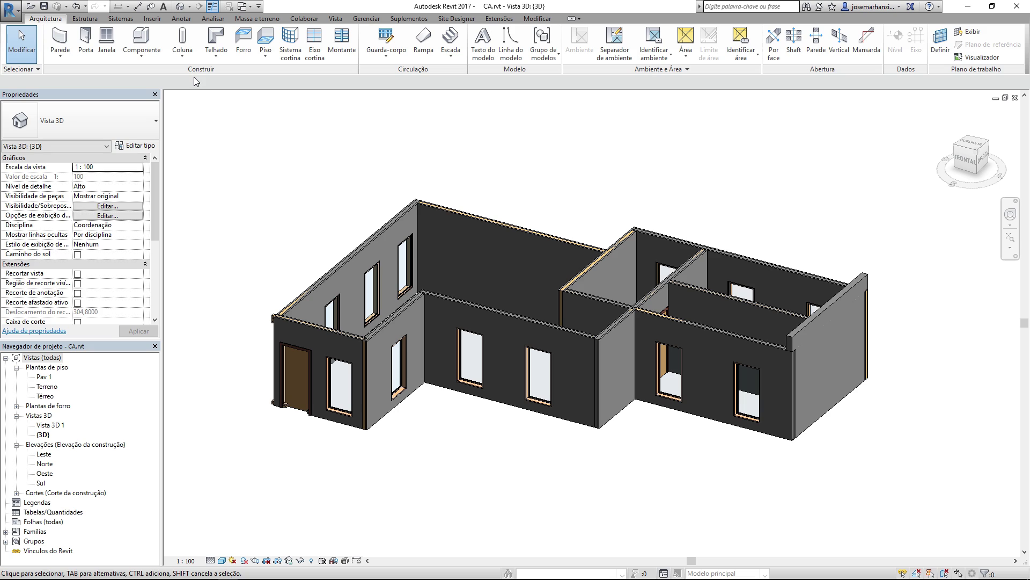
pyautogui.click(214, 42)
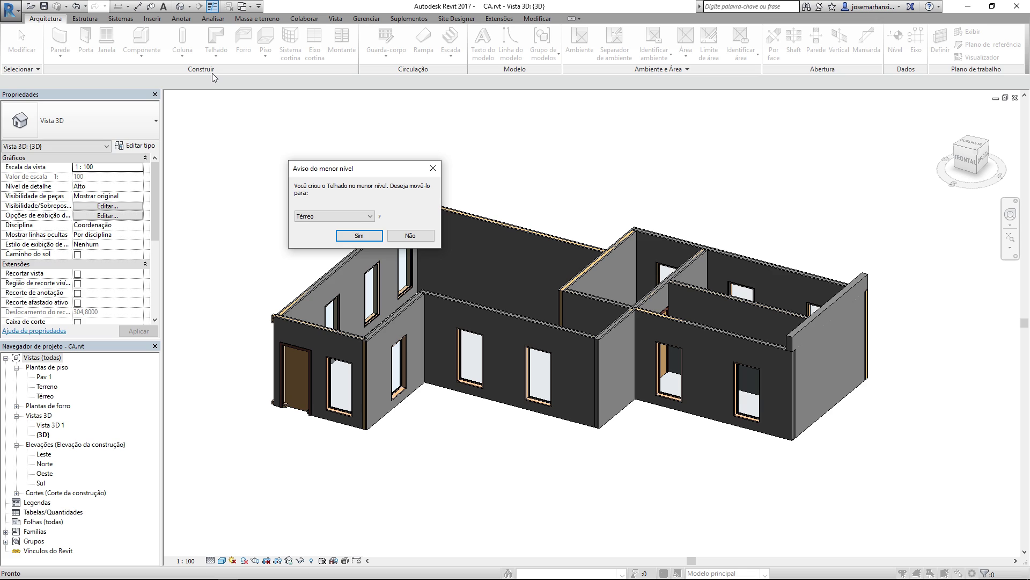
pyautogui.click(417, 235)
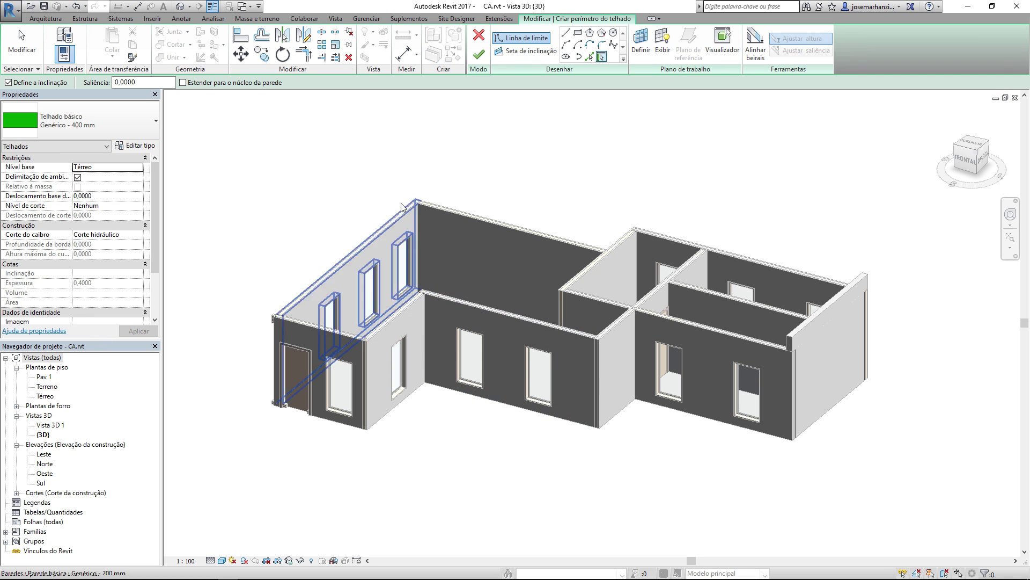
pyautogui.click(479, 35)
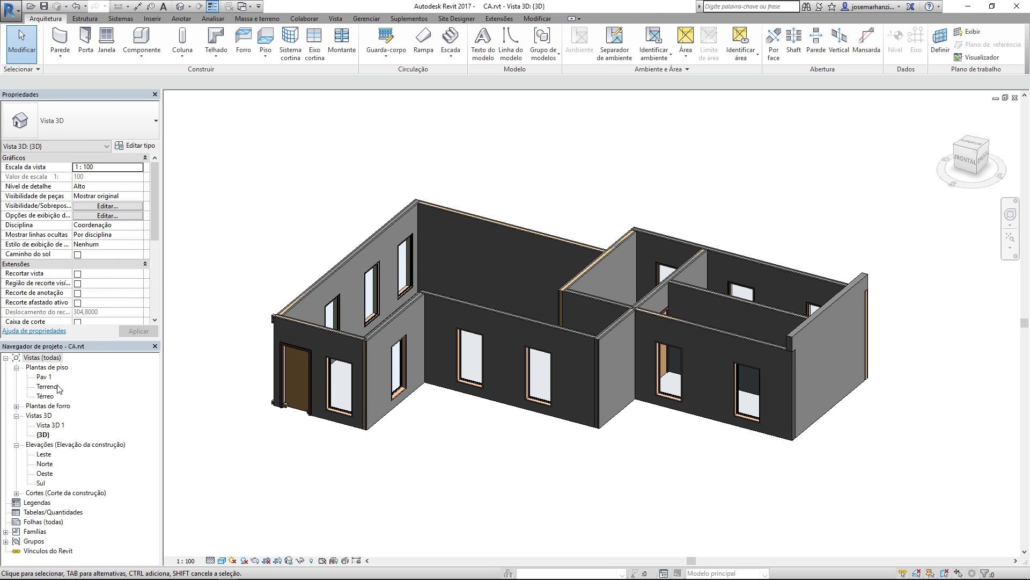
# Step: Open the Pav 1 floor plan and set its underlay base level to Térreo
pyautogui.doubleClick(44, 377)
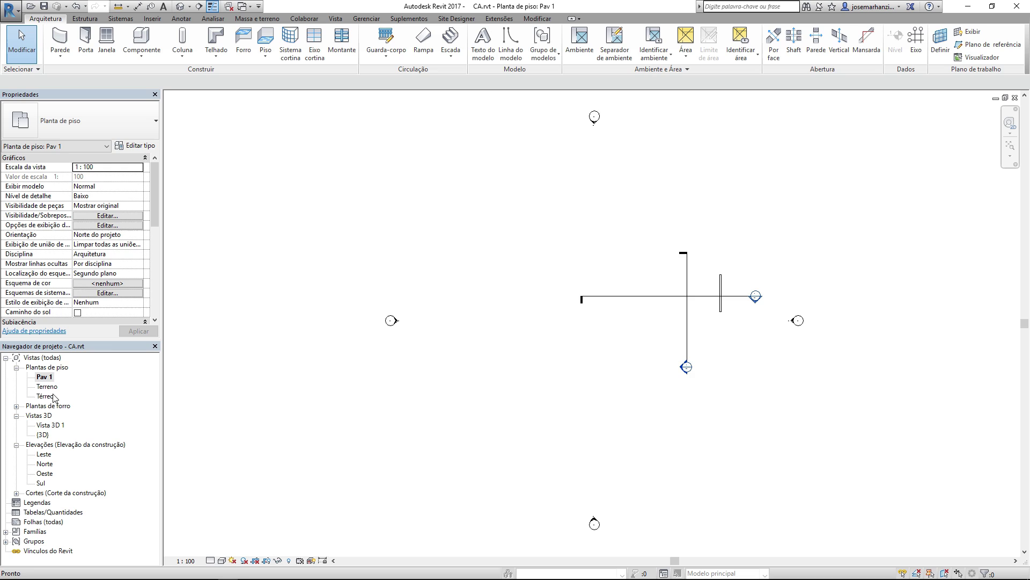
pyautogui.moveTo(568, 345); pyautogui.dragTo(338, 370, button='middle')
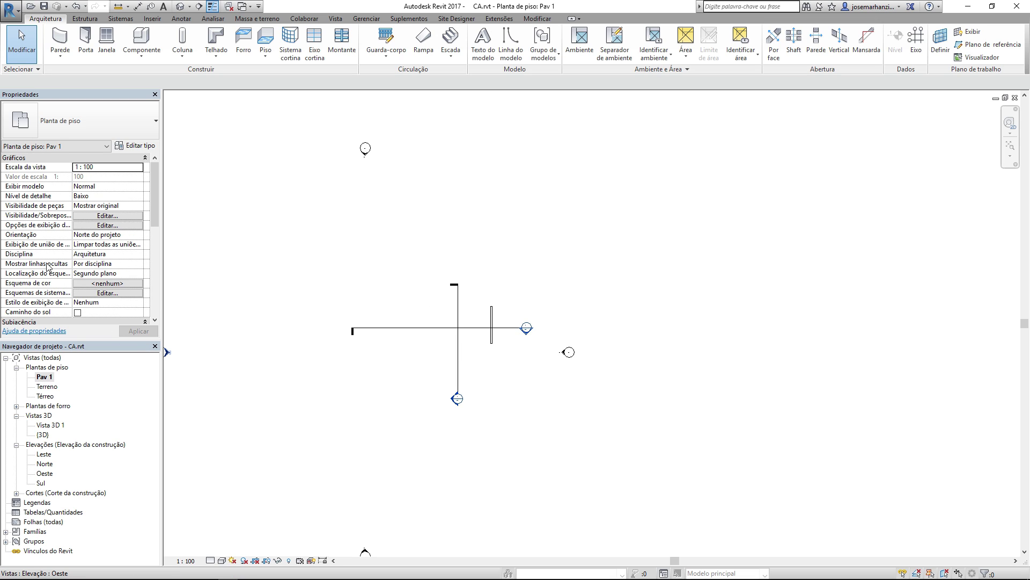
pyautogui.scroll(-4, 47, 267)
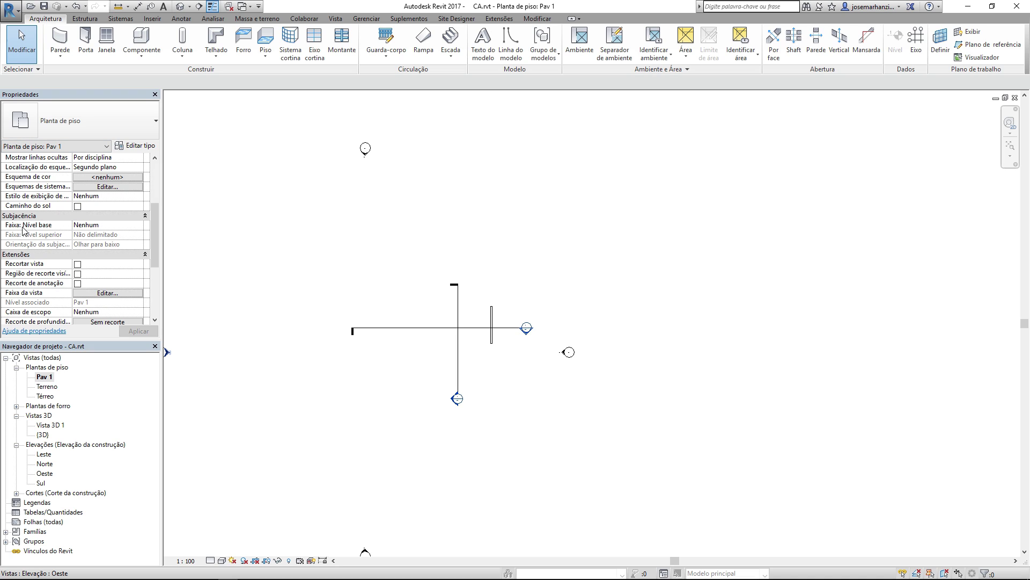
pyautogui.click(122, 225)
pyautogui.click(138, 224)
pyautogui.click(84, 242)
pyautogui.click(138, 331)
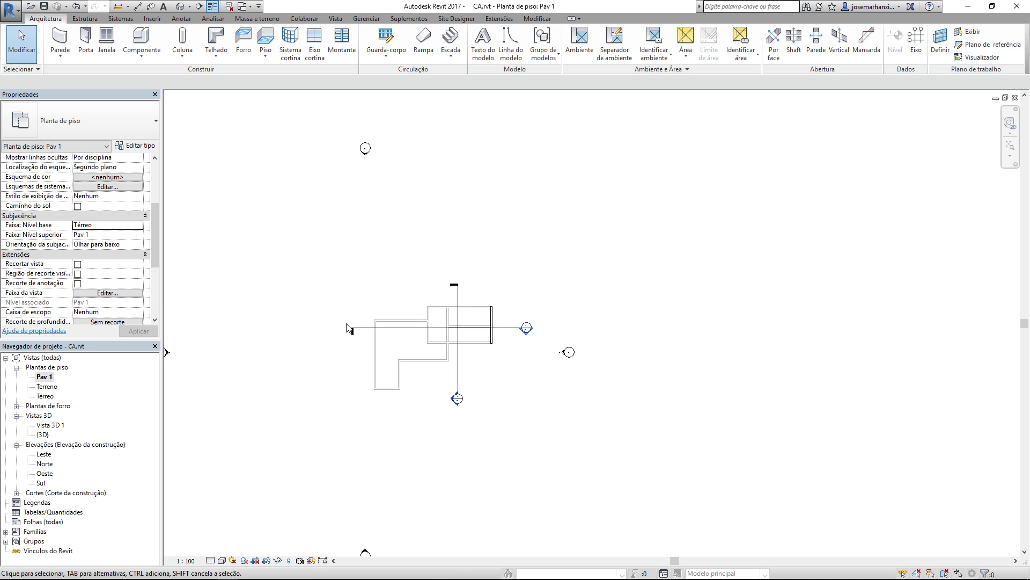
# Step: Lower the taller wall at the building's east end to the height of the other walls
pyautogui.moveTo(490, 355); pyautogui.dragTo(477, 356, button='middle')
pyautogui.scroll(5, 437, 357)
pyautogui.scroll(-1, 424, 327)
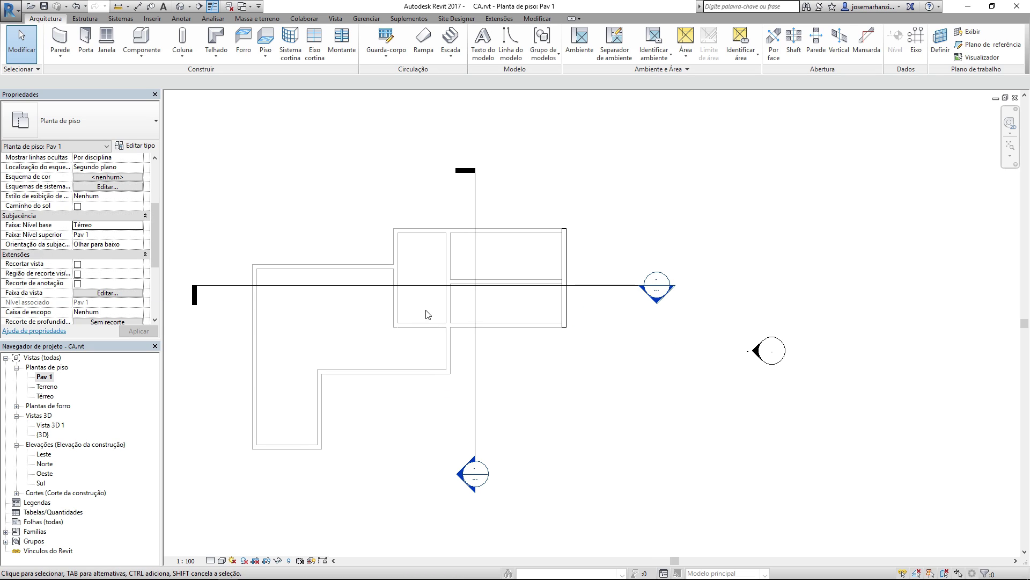
pyautogui.click(565, 275)
pyautogui.click(510, 297)
pyautogui.moveTo(402, 354); pyautogui.dragTo(413, 344, button='middle')
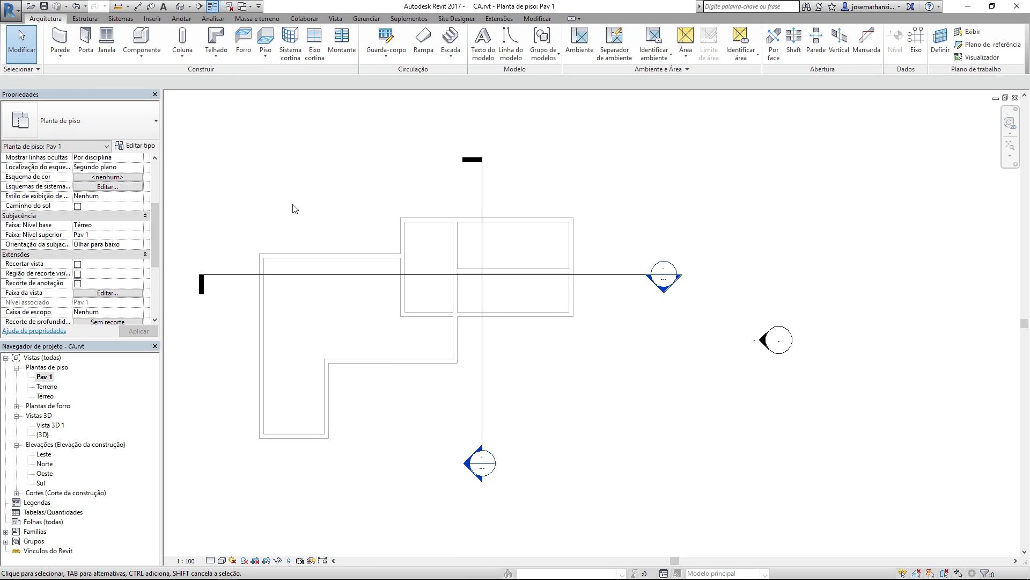
# Step: Start a slope-defining roof by footprint and pick the outer edges of all exterior walls as its boundary lines
pyautogui.click(217, 60)
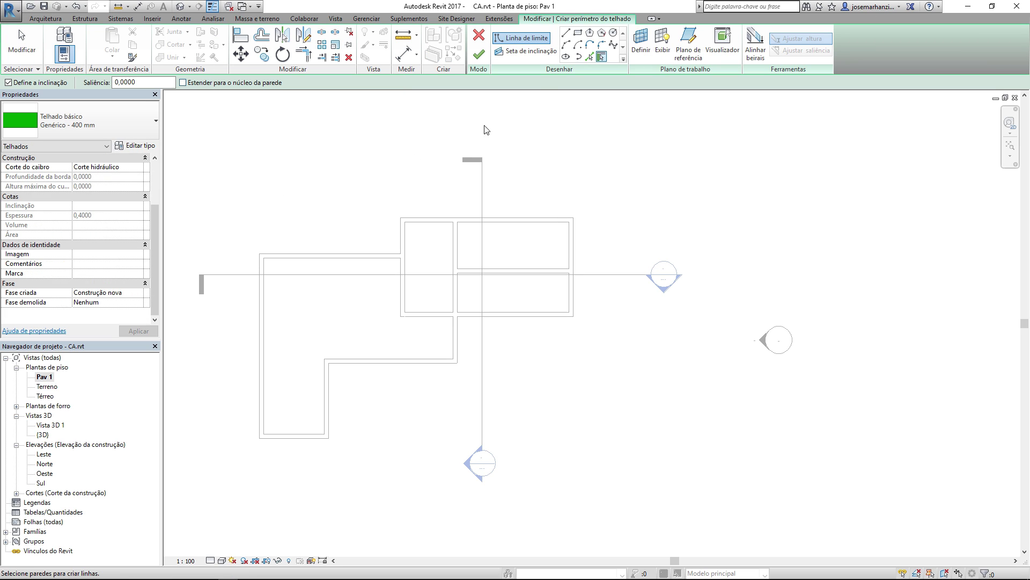
pyautogui.click(590, 56)
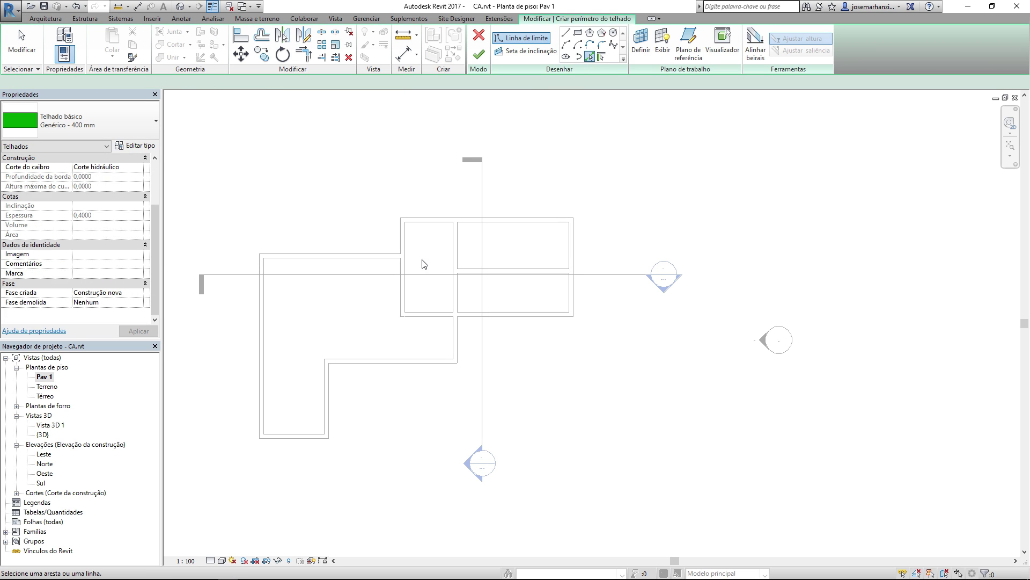
pyautogui.click(427, 221)
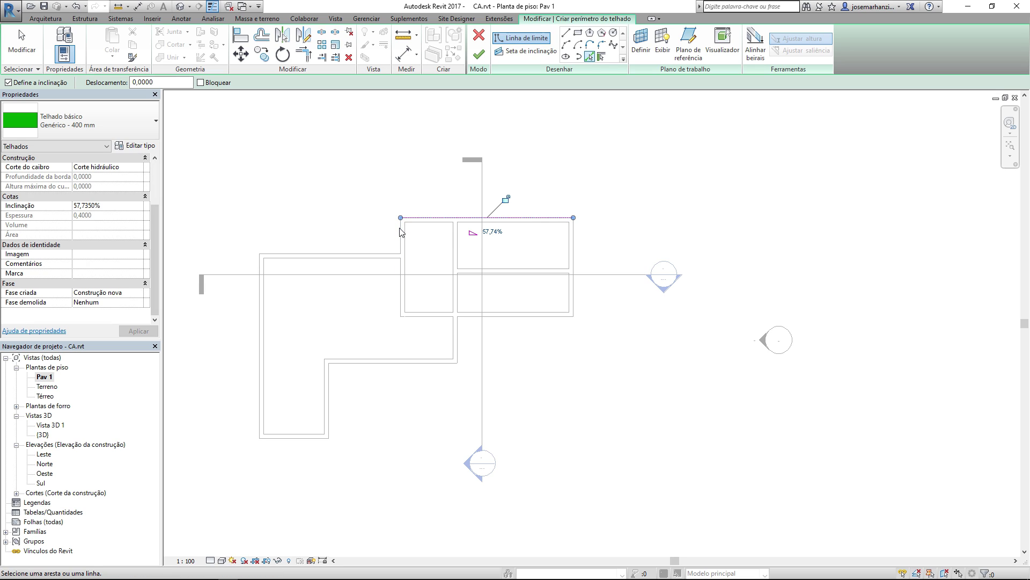
pyautogui.click(401, 232)
pyautogui.click(373, 260)
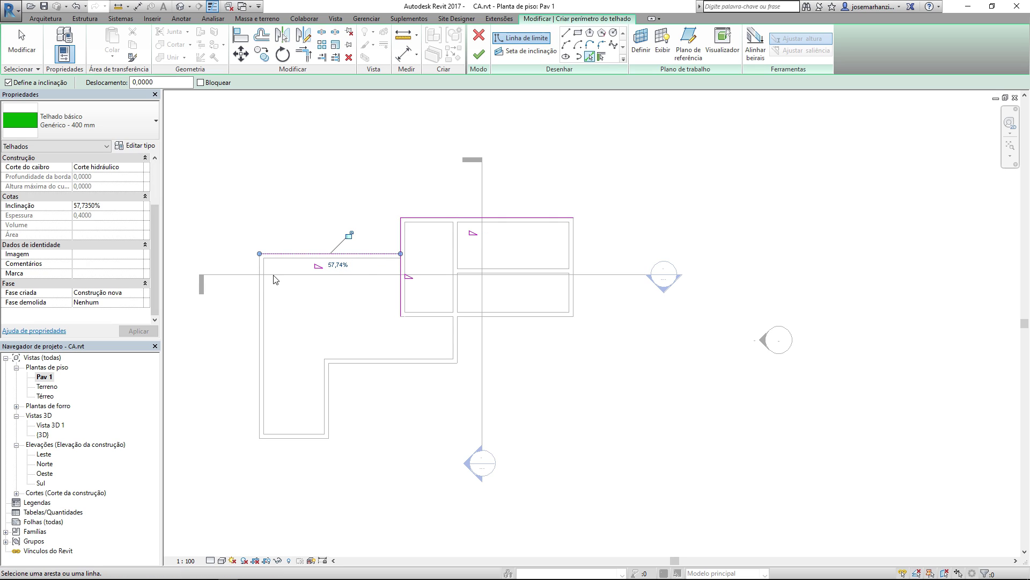
pyautogui.click(260, 289)
pyautogui.click(313, 441)
pyautogui.click(326, 425)
pyautogui.click(386, 367)
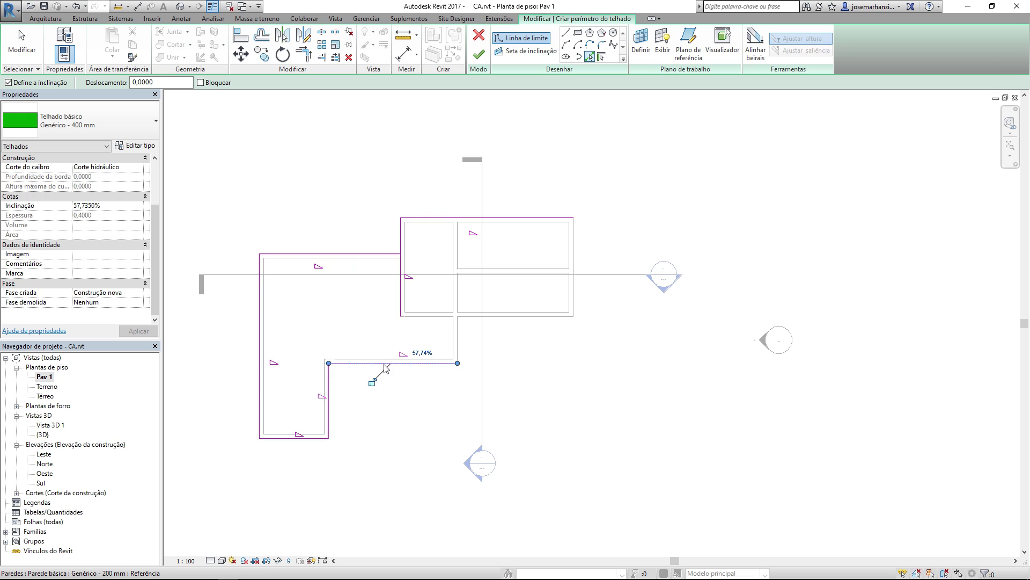
pyautogui.click(464, 326)
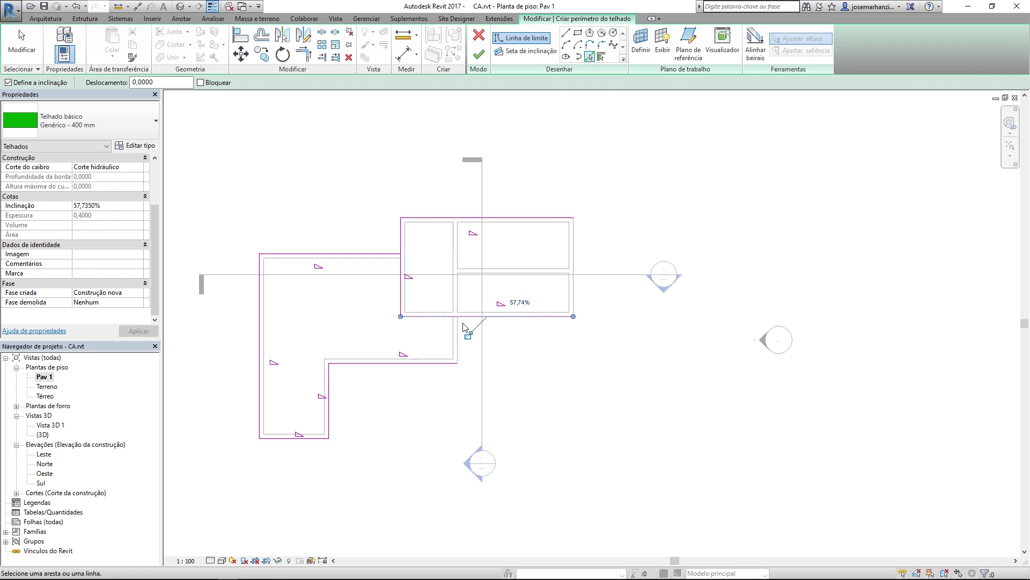
pyautogui.click(460, 327)
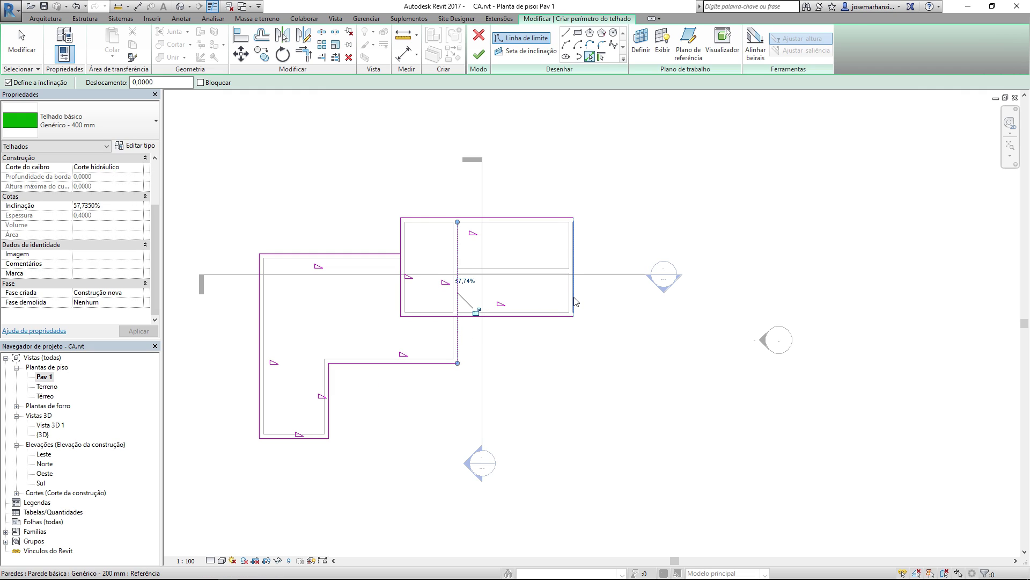
pyautogui.click(575, 302)
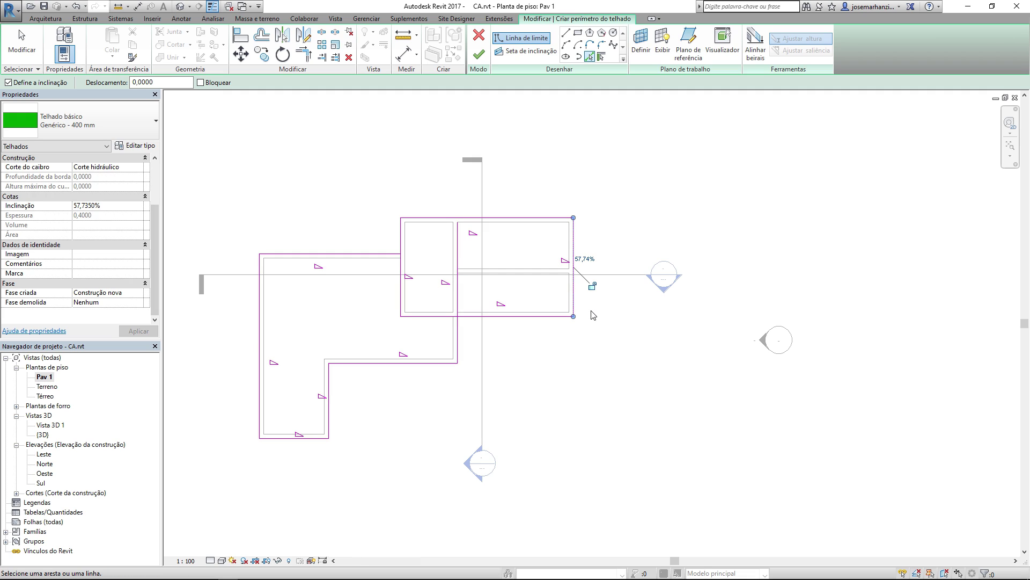
# Step: Trim the overlapping roof boundary lines at the two inner corners where the wings meet to form one closed outline
pyautogui.press('t')
pyautogui.press('r')
pyautogui.click(460, 329)
pyautogui.click(467, 318)
pyautogui.click(388, 255)
pyautogui.click(401, 247)
pyautogui.scroll(1, 357, 312)
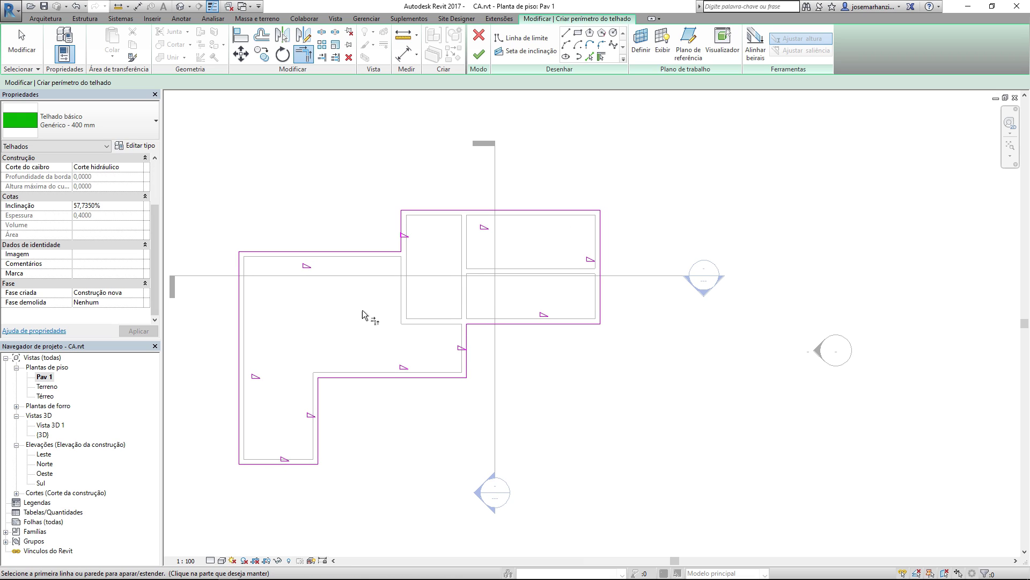
pyautogui.scroll(-2, 373, 311)
pyautogui.press('Escape')
pyautogui.press('Escape')
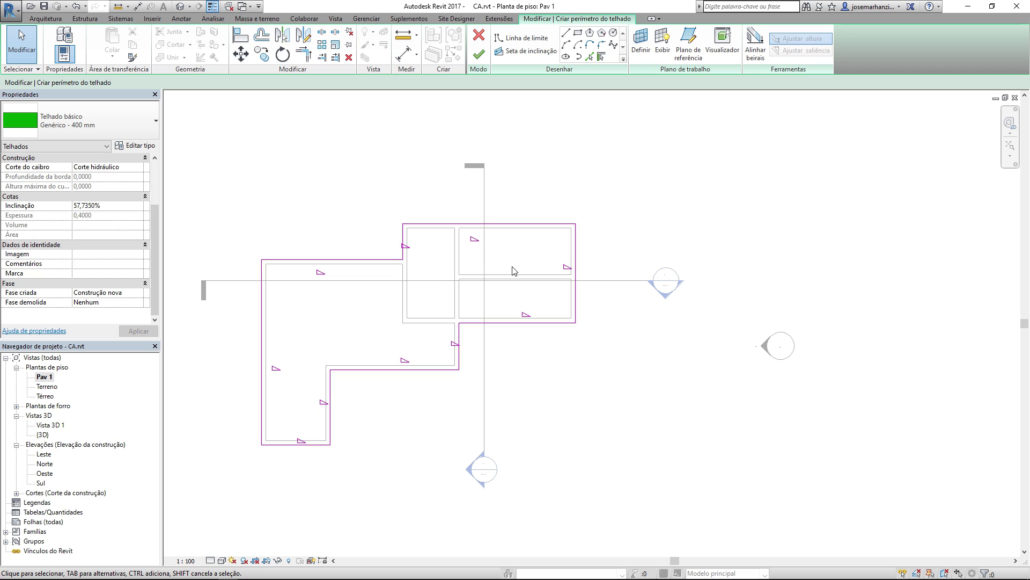
# Step: Finish the roof footprint sketch and show the roof in the 3D view
pyautogui.click(479, 54)
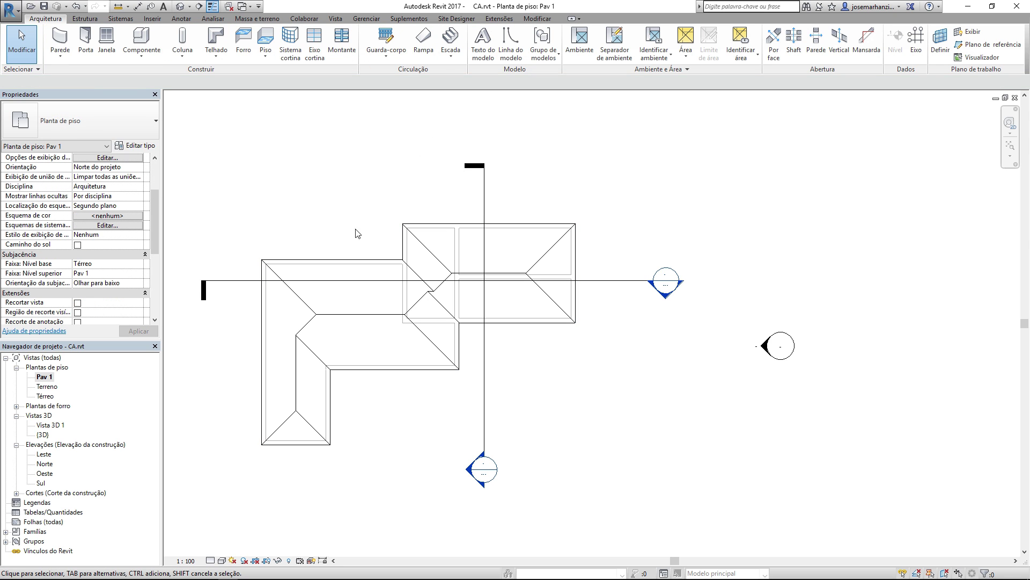
pyautogui.click(180, 7)
pyautogui.keyDown('shift'); pyautogui.moveTo(313, 223); pyautogui.dragTo(482, 157, button='middle'); pyautogui.keyUp('shift')
pyautogui.keyDown('shift'); pyautogui.moveTo(623, 146); pyautogui.dragTo(472, 280, button='middle'); pyautogui.keyUp('shift')
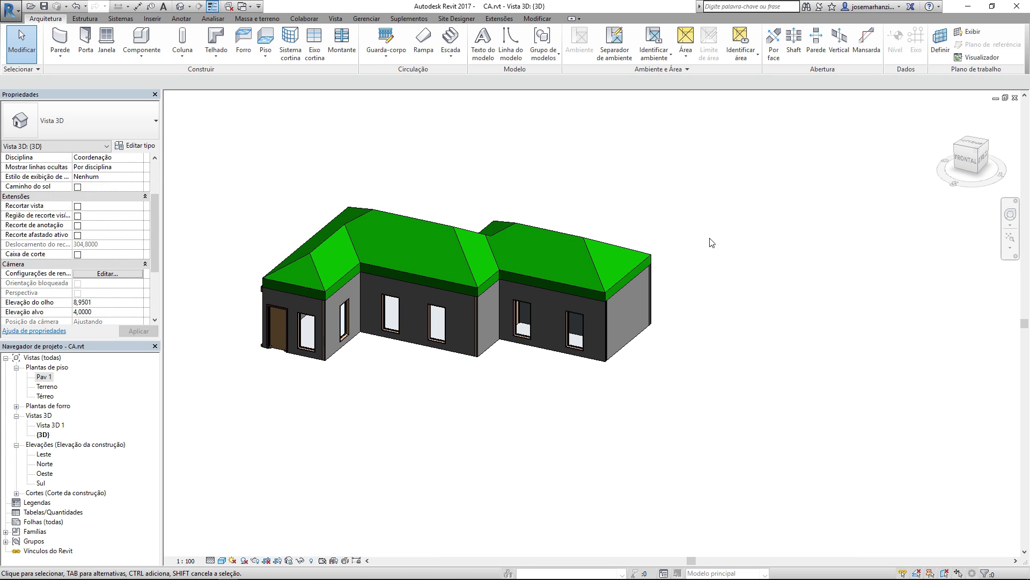
pyautogui.doubleClick(382, 211)
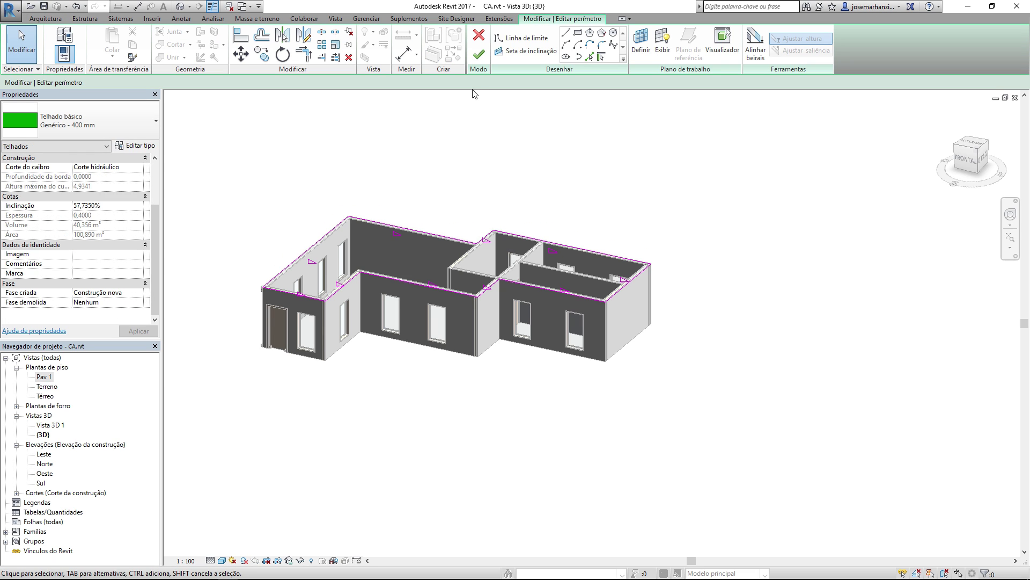
pyautogui.click(479, 54)
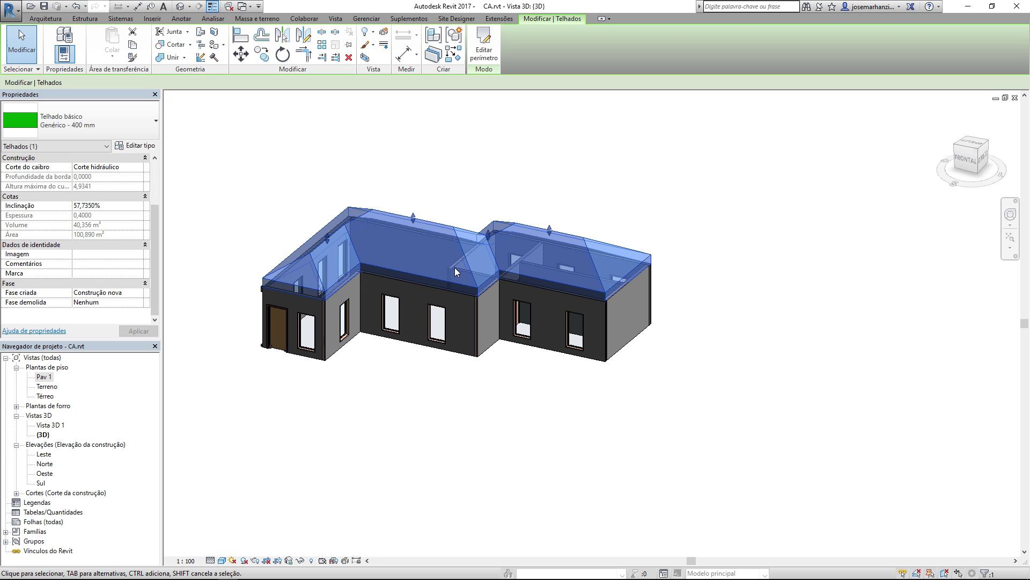
pyautogui.click(388, 202)
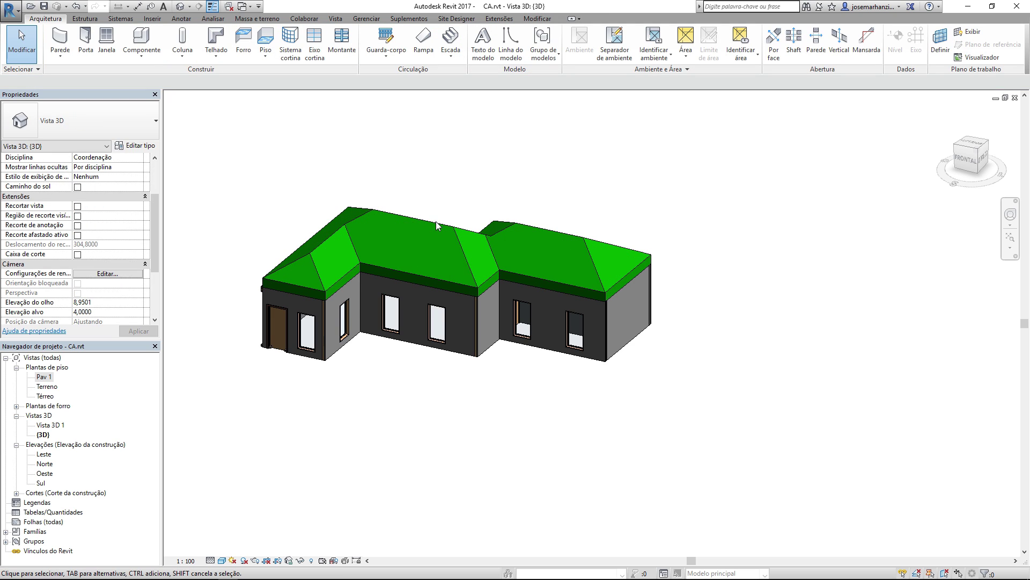
# Step: Edit the roof footprint and offset a copy of the whole boundary chain outward by 0.2 m
pyautogui.doubleClick(320, 244)
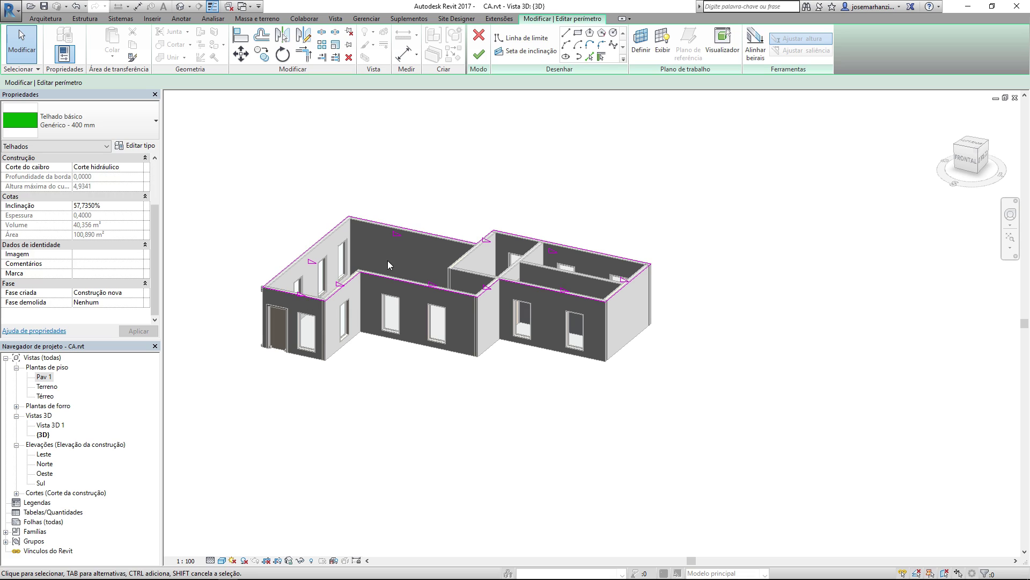
pyautogui.moveTo(383, 231); pyautogui.dragTo(382, 247, button='middle')
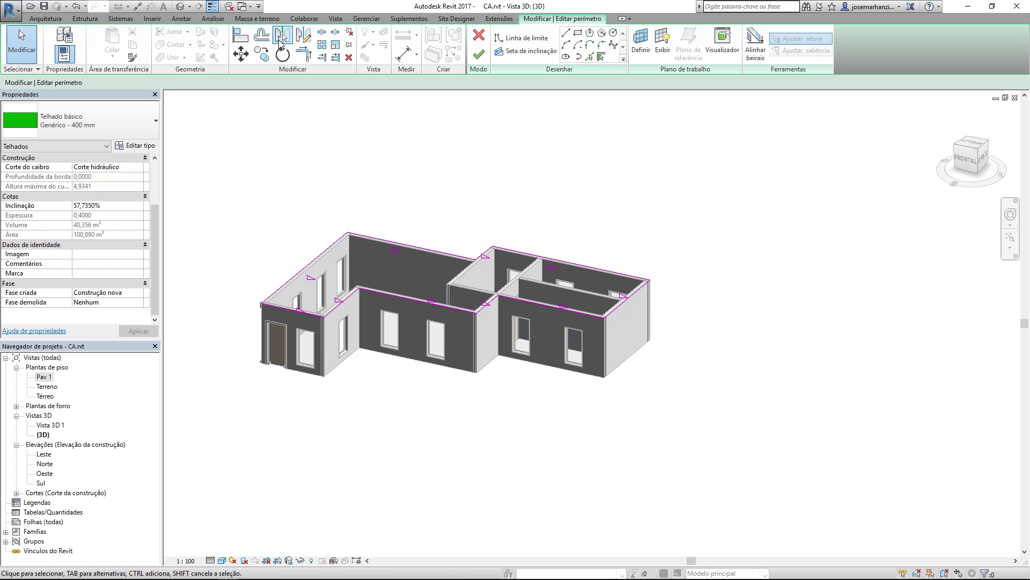
pyautogui.click(261, 35)
pyautogui.doubleClick(234, 81)
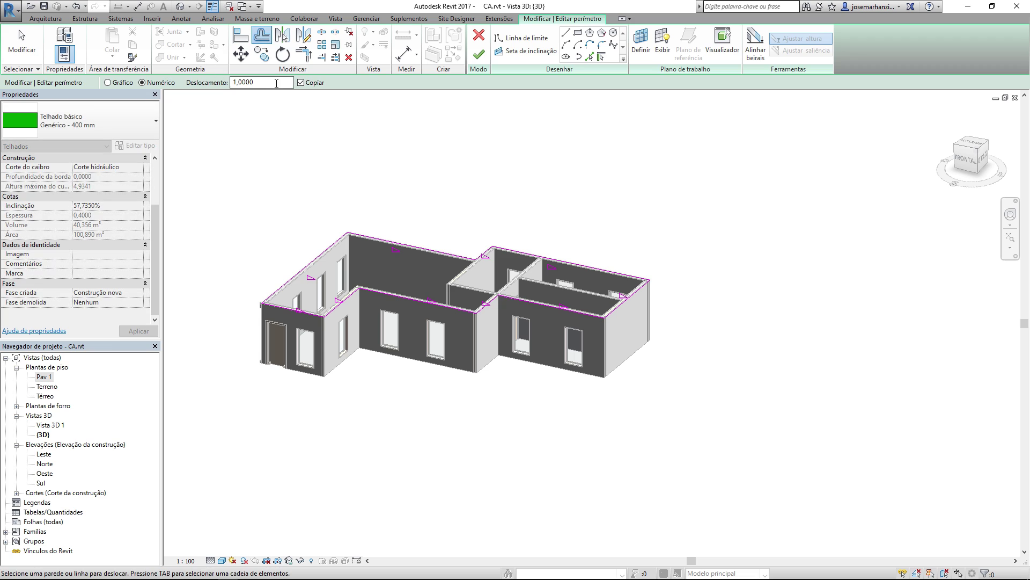
pyautogui.write('.2')
pyautogui.press('Return')
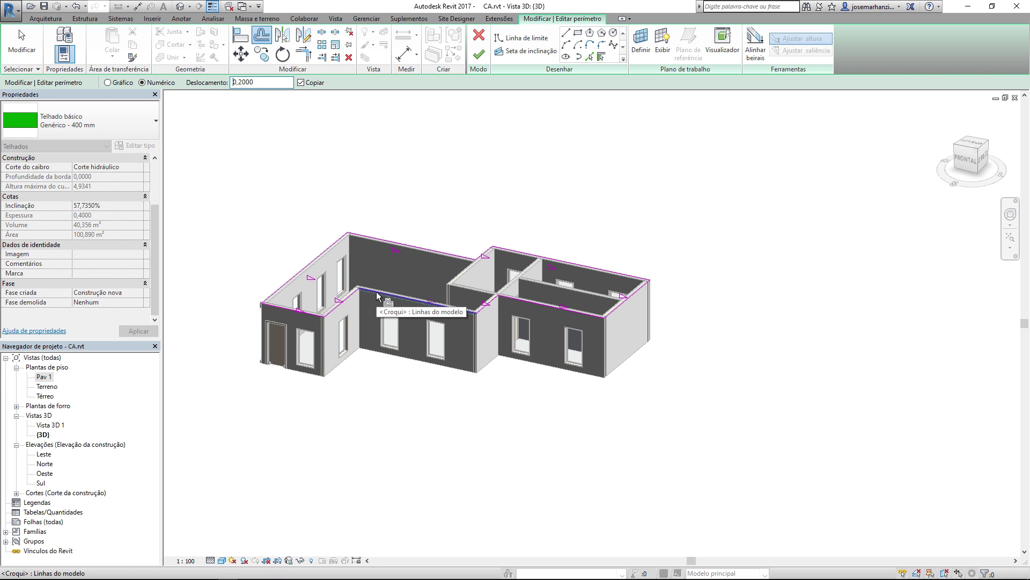
pyautogui.moveTo(376, 292); pyautogui.dragTo(361, 298, button='middle')
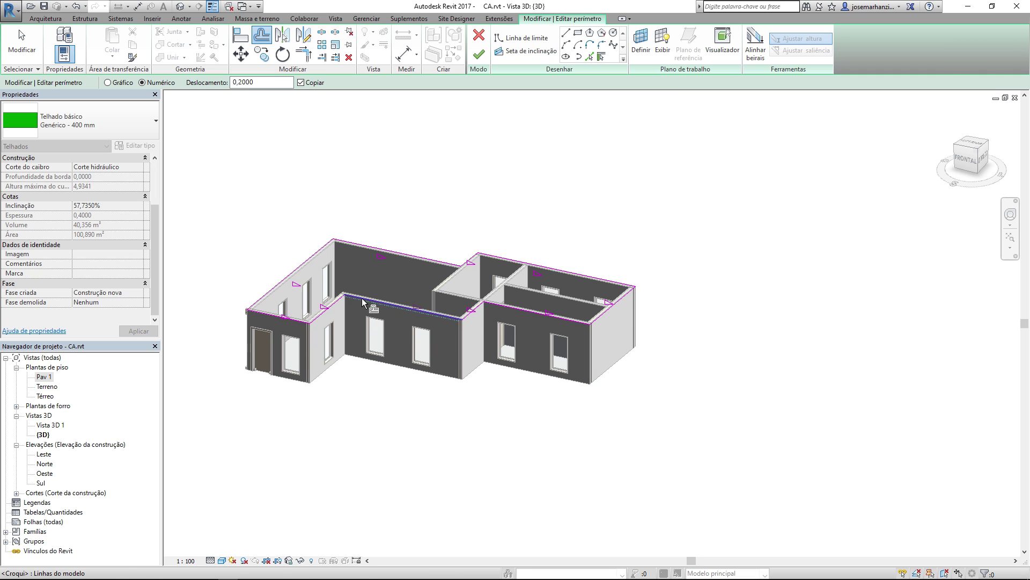
pyautogui.press('Tab')
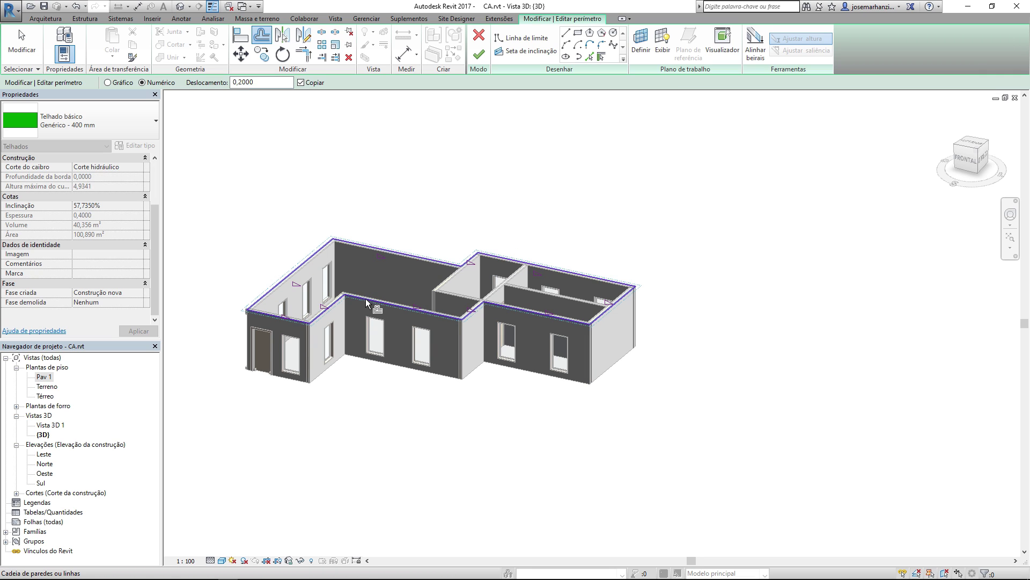
pyautogui.click(366, 298)
pyautogui.press('Escape')
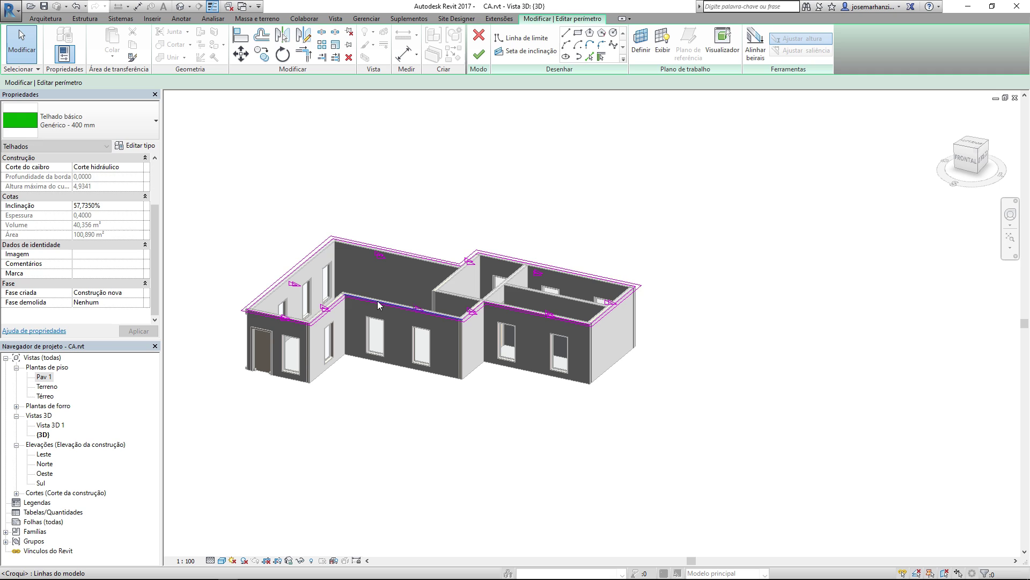
# Step: Delete the original inner boundary loop and finish the roof footprint edit
pyautogui.press('Tab')
pyautogui.click(377, 301)
pyautogui.press('Escape')
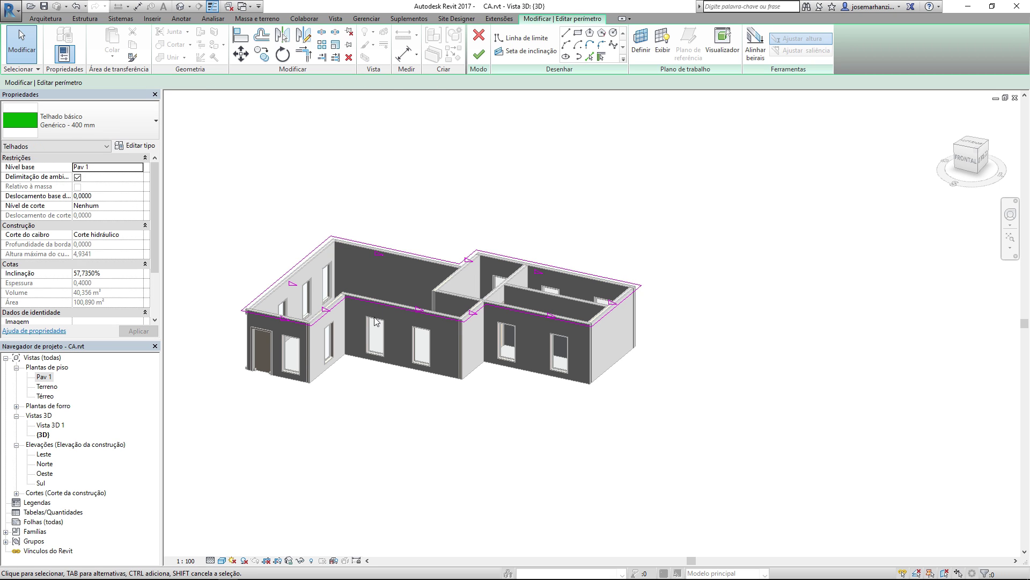
pyautogui.click(474, 63)
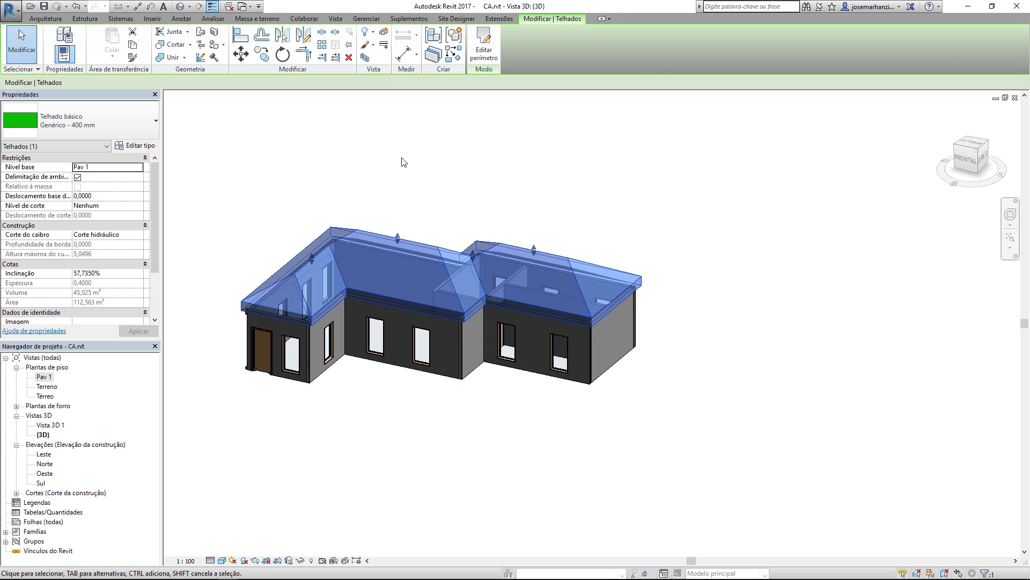
# Step: Change the roof type to Telhado sem ventilação - Concreto
pyautogui.press('Escape')
pyautogui.moveTo(388, 219)
pyautogui.keyDown('shift'); pyautogui.mouseDown(button='middle')
pyautogui.moveTo(489, 225)
pyautogui.moveTo(456, 152)
pyautogui.moveTo(455, 101)
pyautogui.moveTo(330, 165)
pyautogui.moveTo(375, 259)
pyautogui.moveTo(497, 152)
pyautogui.moveTo(416, 233)
pyautogui.moveTo(389, 239)
pyautogui.mouseUp(button='middle'); pyautogui.keyUp('shift')
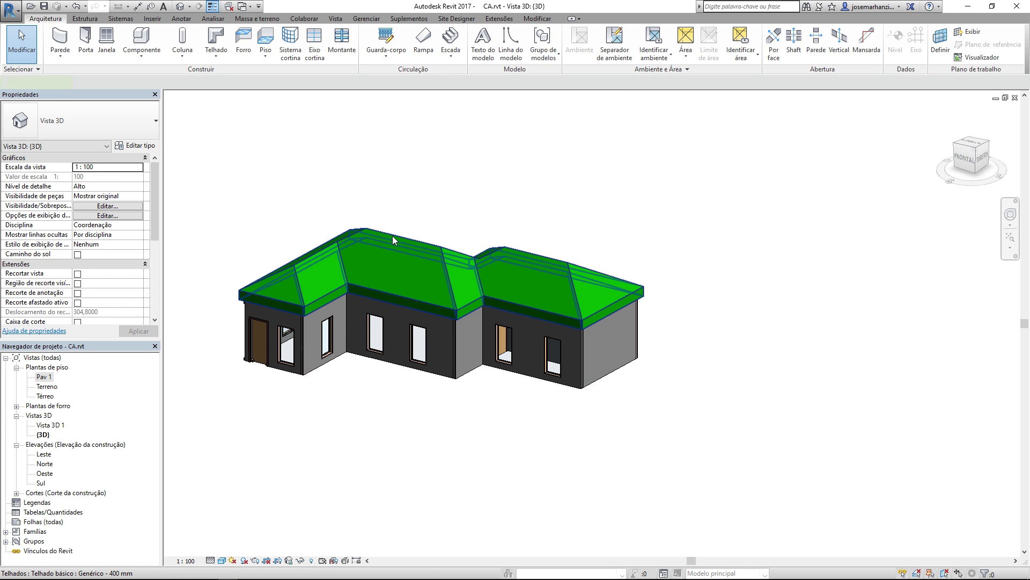
pyautogui.click(392, 236)
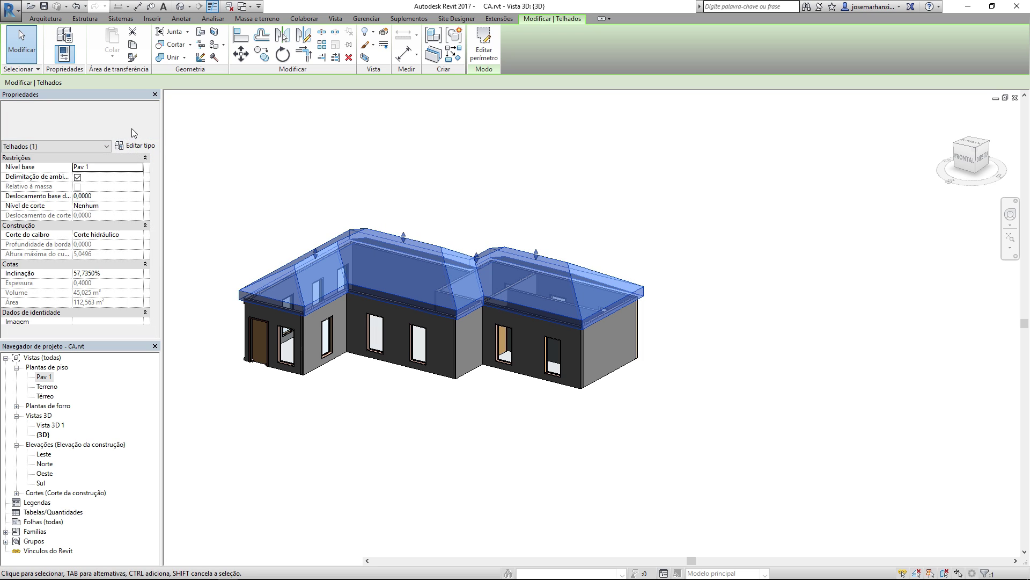
pyautogui.click(134, 127)
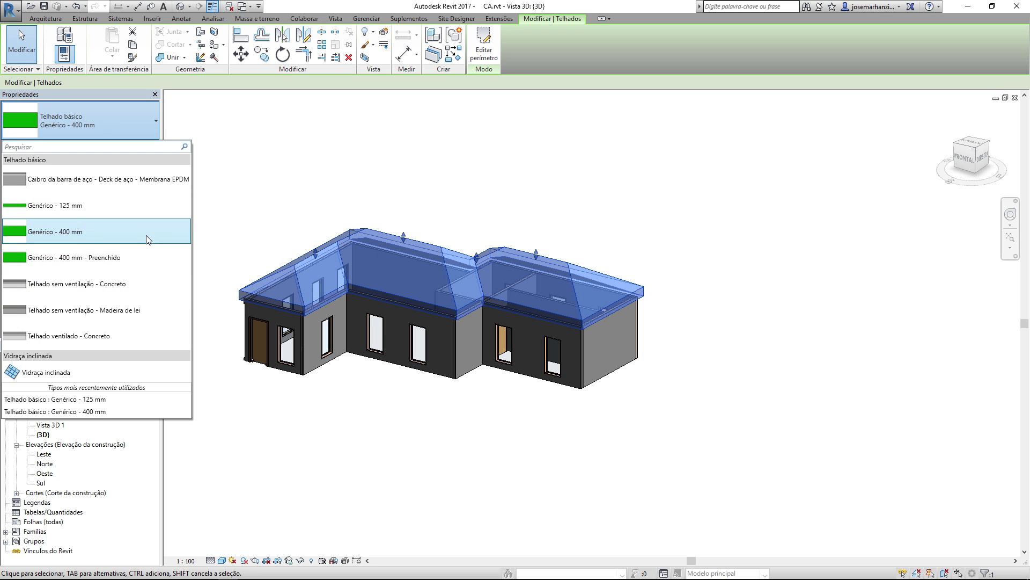
pyautogui.click(68, 293)
# Step: Set the roof type to Genérico - 125 mm and inspect the thinner roof from above
pyautogui.click(84, 125)
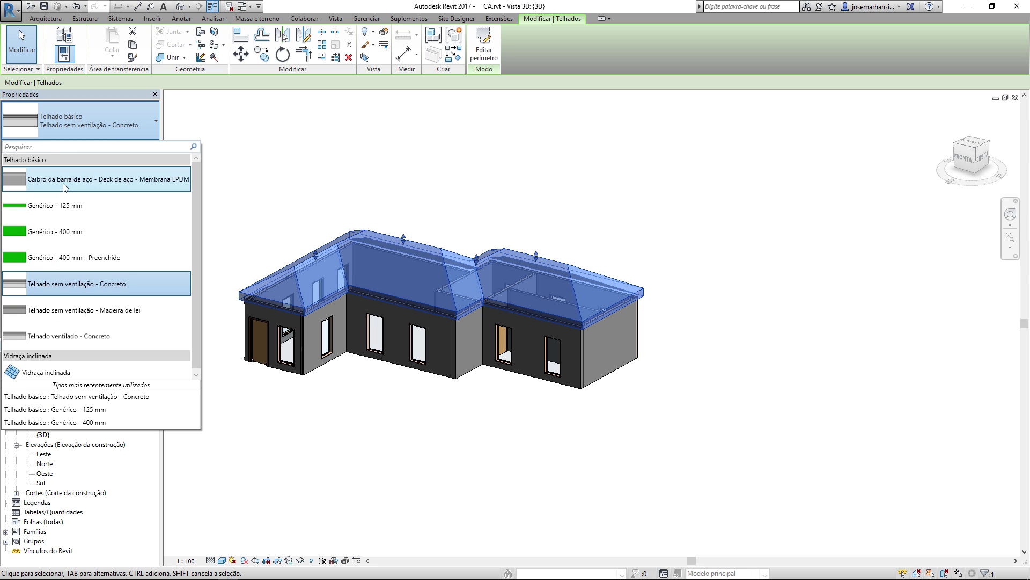
pyautogui.click(72, 209)
pyautogui.click(271, 209)
pyautogui.moveTo(353, 269)
pyautogui.keyDown('shift'); pyautogui.mouseDown(button='middle')
pyautogui.moveTo(651, 242)
pyautogui.moveTo(346, 279)
pyautogui.mouseUp(button='middle'); pyautogui.keyUp('shift')
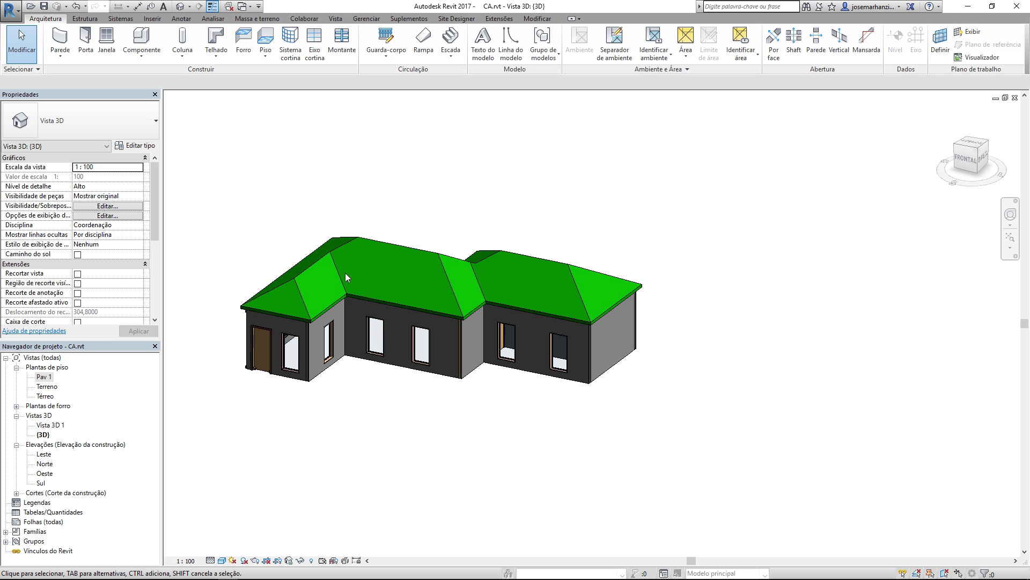
pyautogui.keyDown('shift'); pyautogui.moveTo(309, 201); pyautogui.dragTo(472, 395, button='middle'); pyautogui.keyUp('shift')
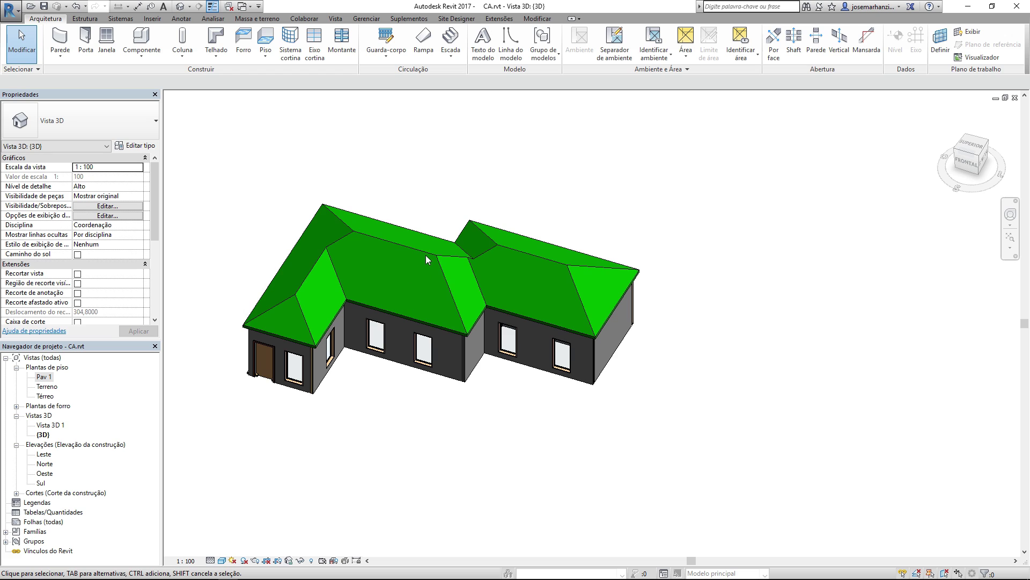
# Step: Open the roof's footprint sketch from the Pav 1 floor plan and finish it from the 3D view
pyautogui.doubleClick(44, 376)
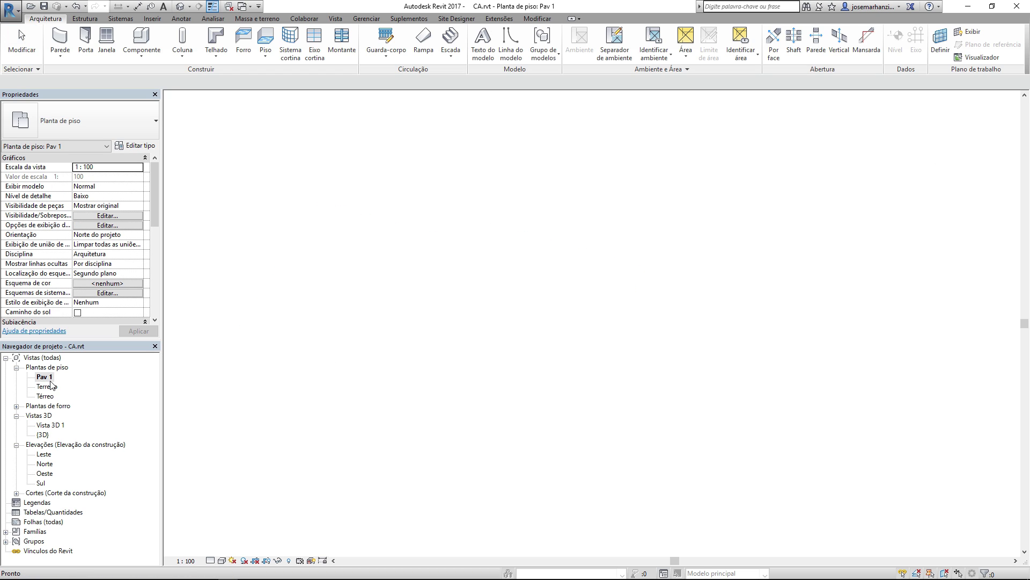
pyautogui.doubleClick(384, 315)
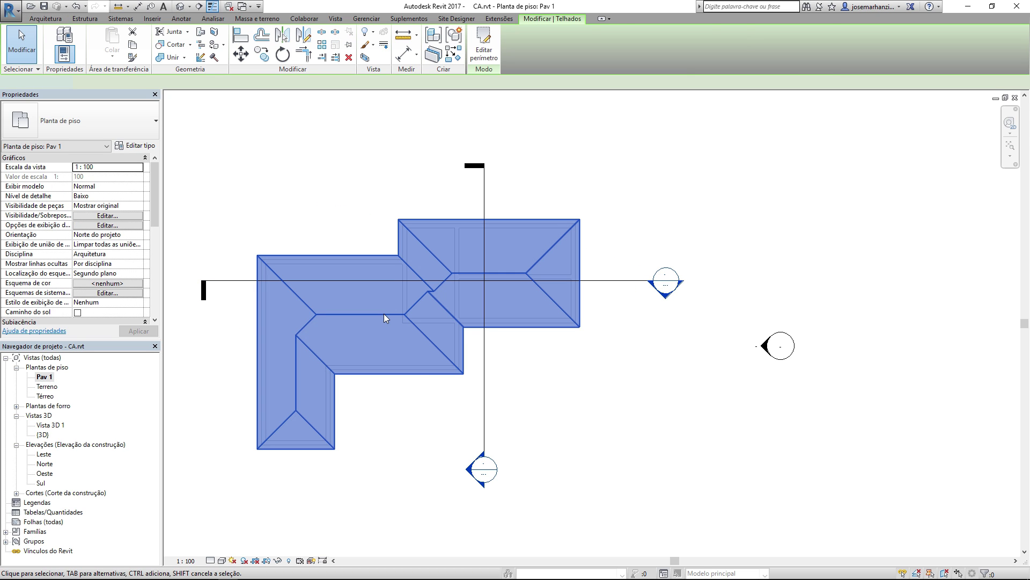
pyautogui.moveTo(404, 309); pyautogui.dragTo(406, 307, button='middle')
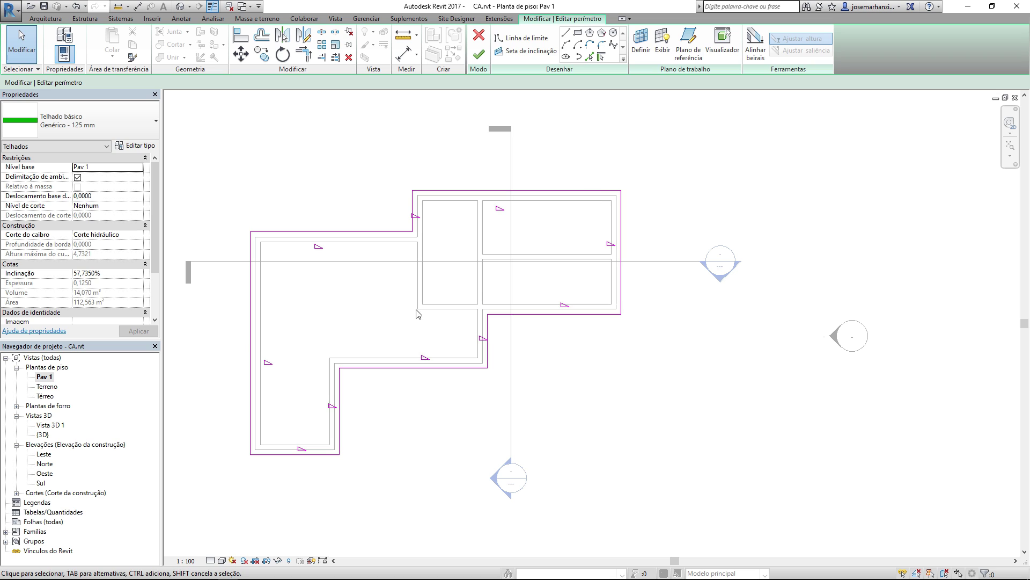
pyautogui.click(180, 6)
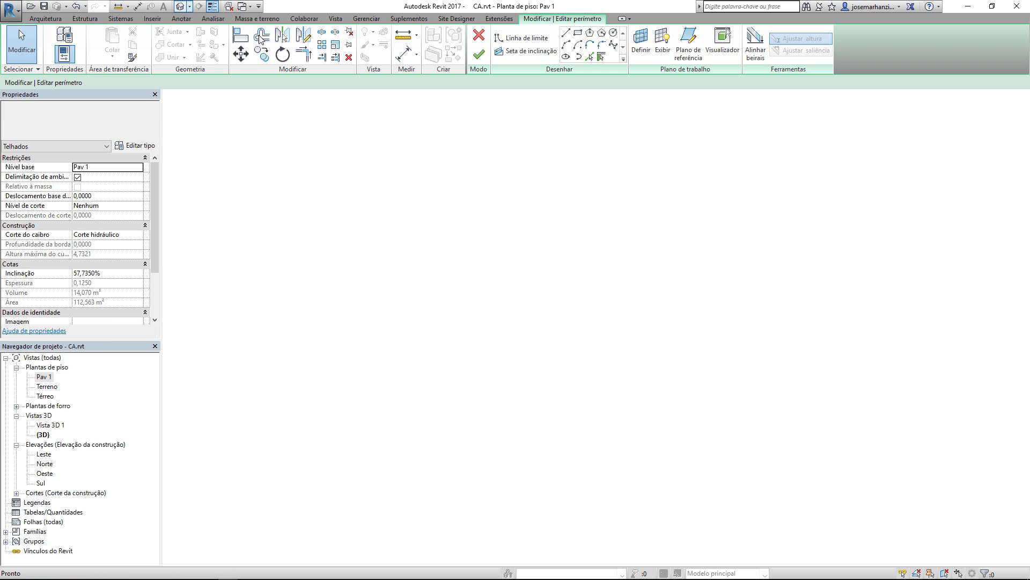
pyautogui.click(479, 54)
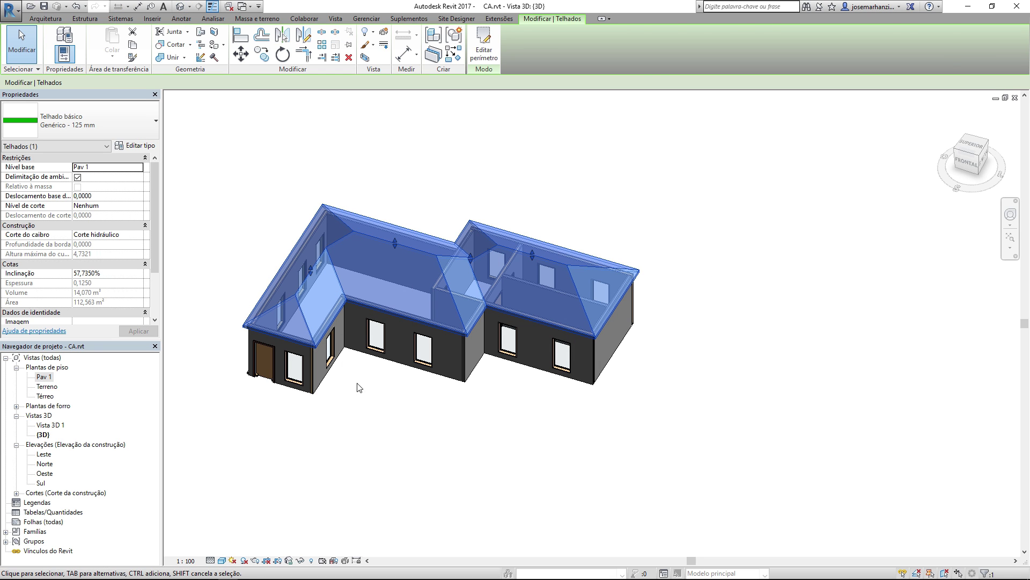
pyautogui.press('Escape')
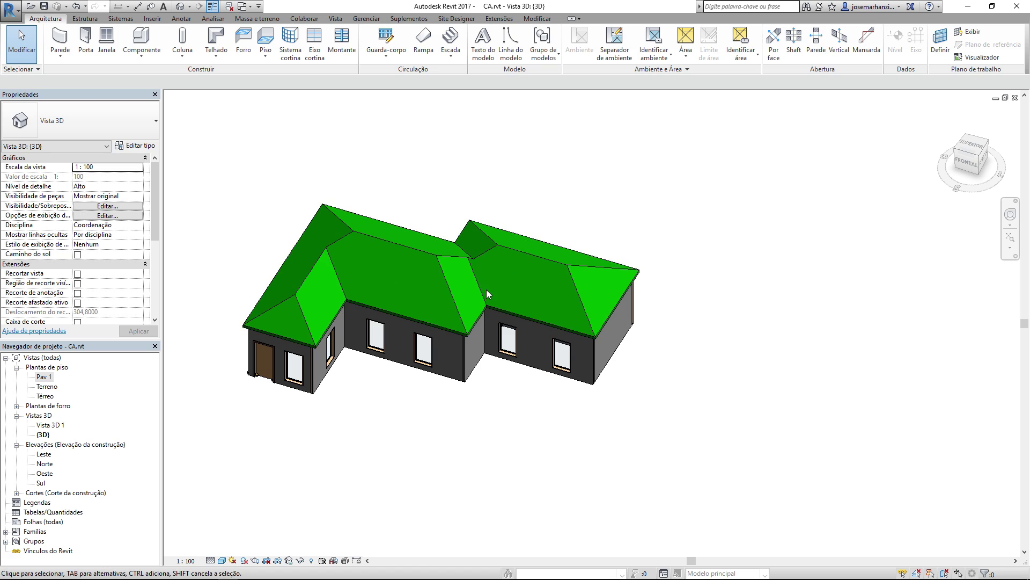
# Step: Edit the roof footprint in 3D and set the slope of the whole boundary chain to 45%
pyautogui.doubleClick(485, 289)
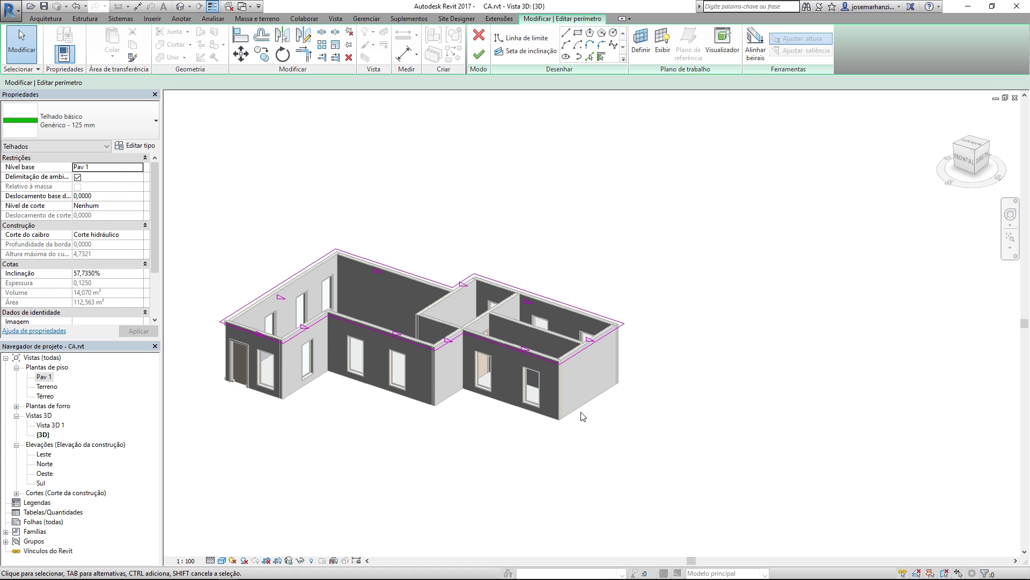
pyautogui.click(580, 352)
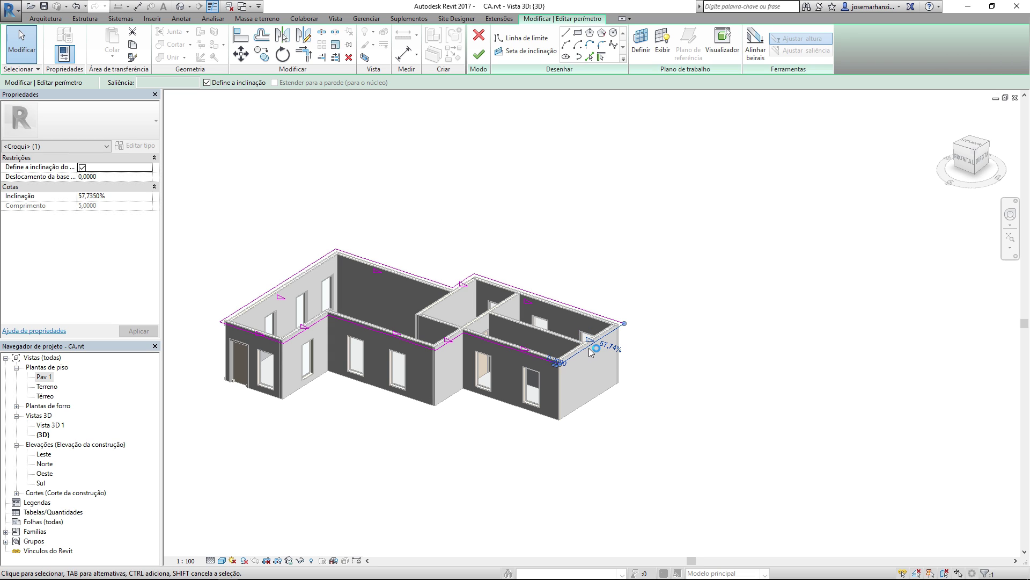
pyautogui.press('Tab')
pyautogui.click(593, 319)
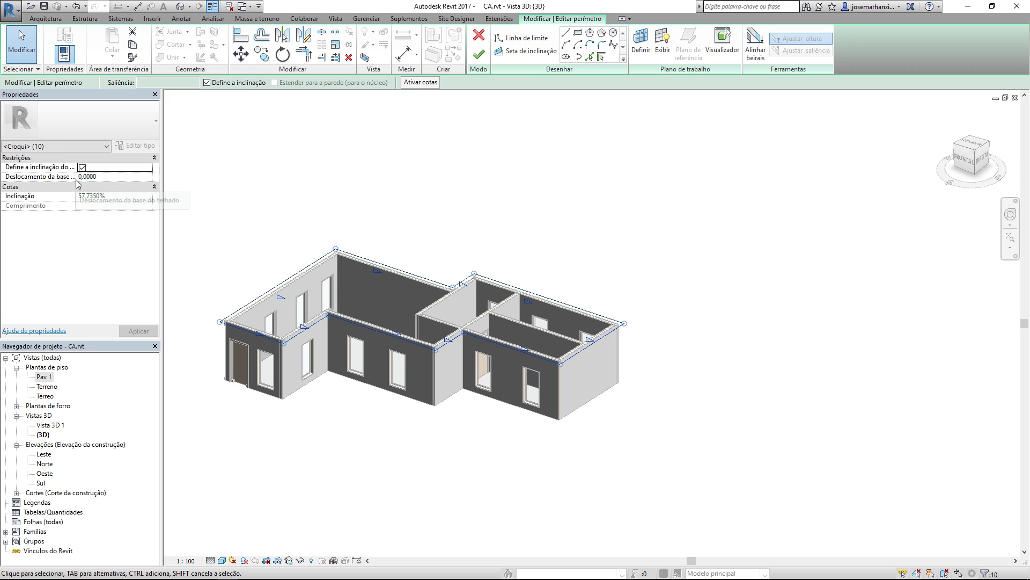
pyautogui.moveTo(77, 173); pyautogui.dragTo(102, 180)
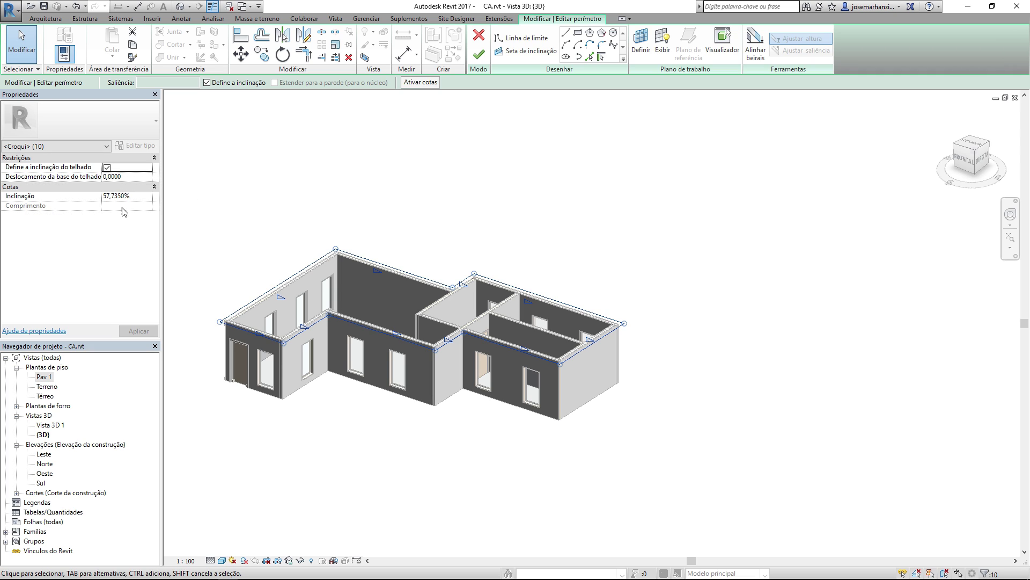
pyautogui.click(134, 196)
pyautogui.click(81, 201)
pyautogui.write('45')
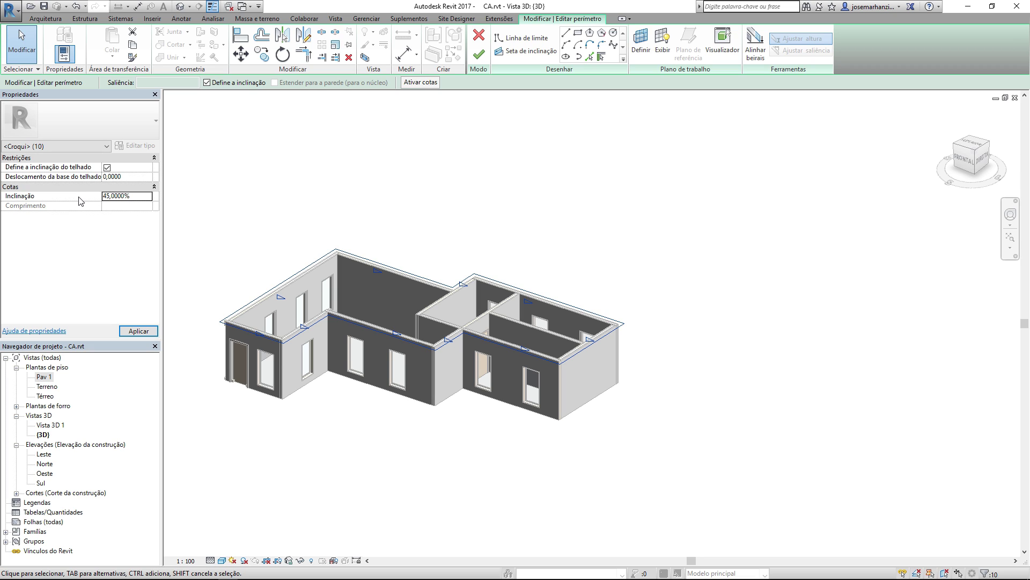
pyautogui.click(437, 267)
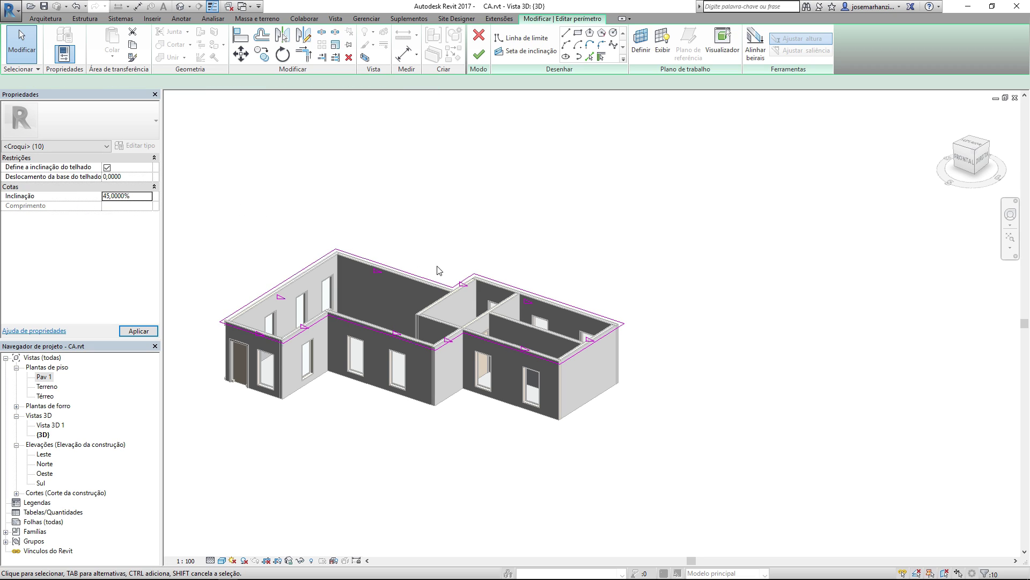
# Step: Examine the slope of individual roof boundary lines on the end and front sides
pyautogui.click(581, 353)
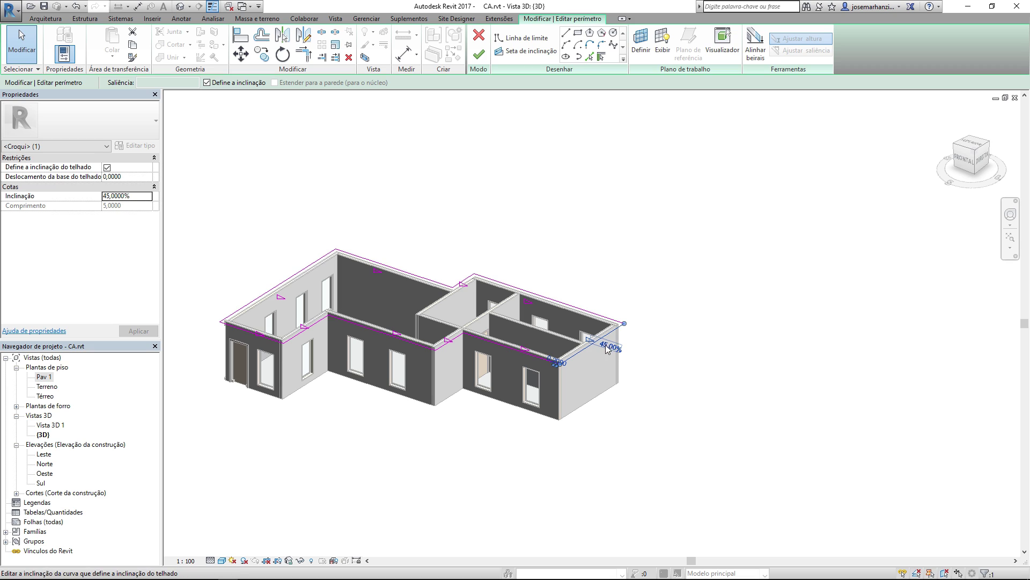
pyautogui.click(489, 341)
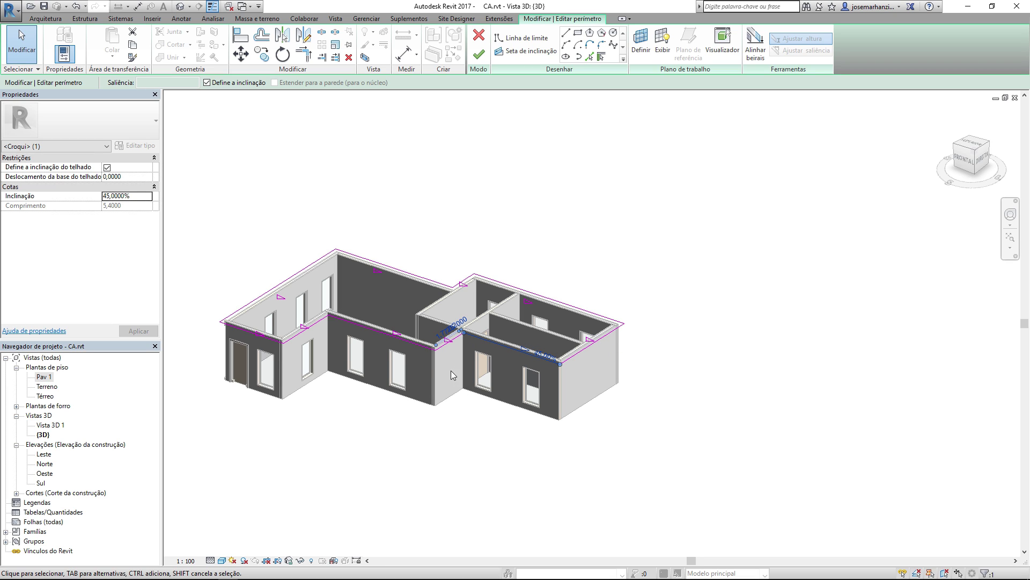
pyautogui.click(416, 343)
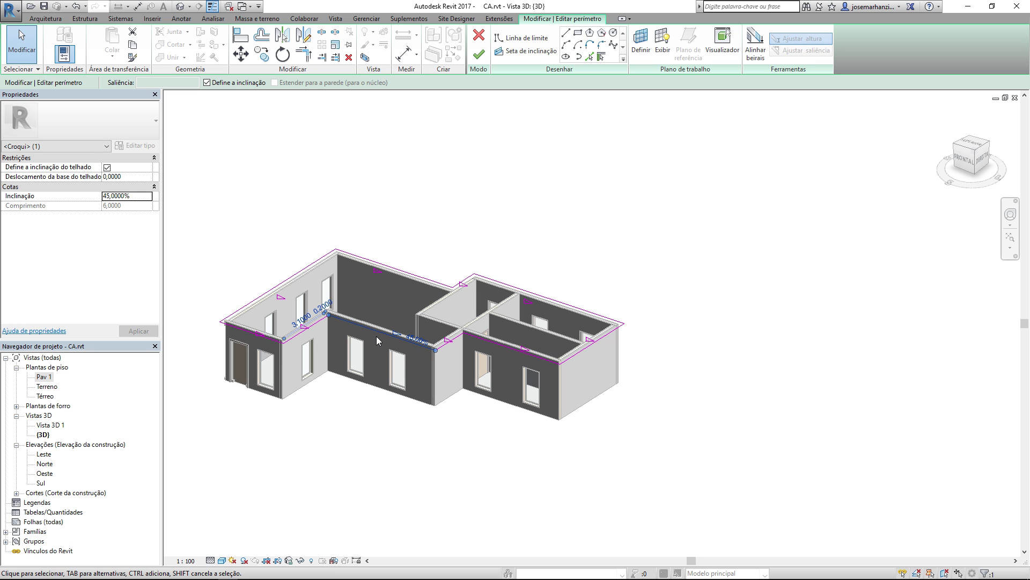
pyautogui.click(415, 339)
pyautogui.click(413, 332)
pyautogui.moveTo(409, 332); pyautogui.dragTo(400, 344)
pyautogui.press('Escape')
pyautogui.press('Escape')
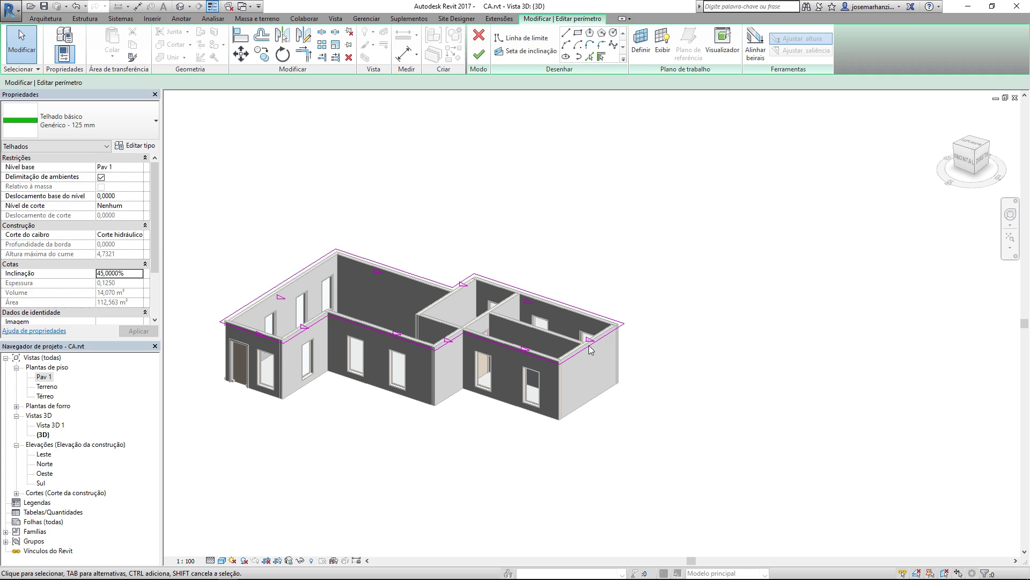
# Step: Remove the slope definition from the 5 m boundary line at the house's end wall and finish the footprint edit
pyautogui.click(588, 346)
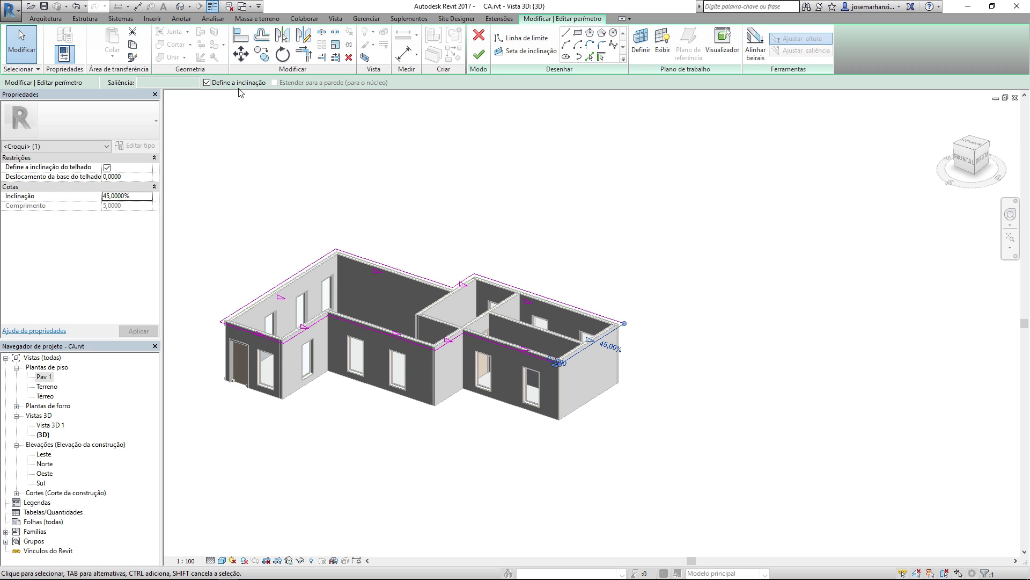
pyautogui.click(207, 82)
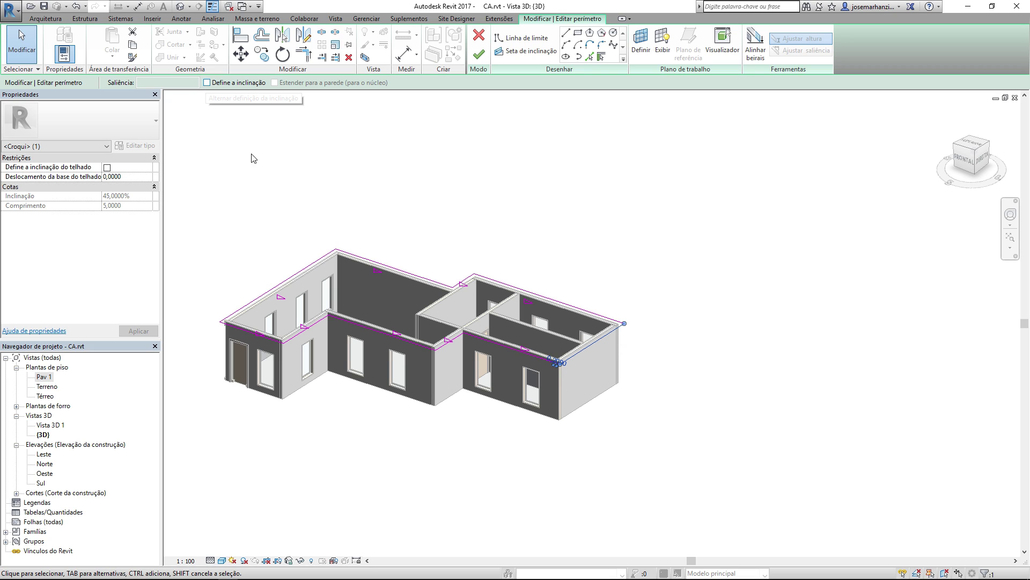
pyautogui.click(582, 357)
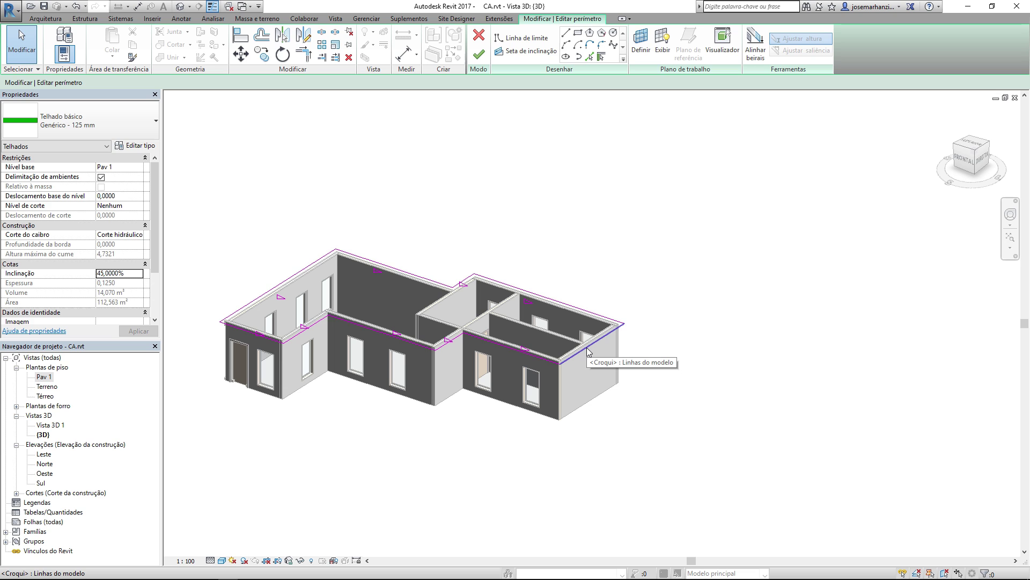
pyautogui.click(479, 54)
pyautogui.click(528, 223)
pyautogui.moveTo(589, 367); pyautogui.dragTo(500, 401, button='middle')
pyautogui.keyDown('shift'); pyautogui.moveTo(506, 399); pyautogui.dragTo(493, 352, button='middle'); pyautogui.keyUp('shift')
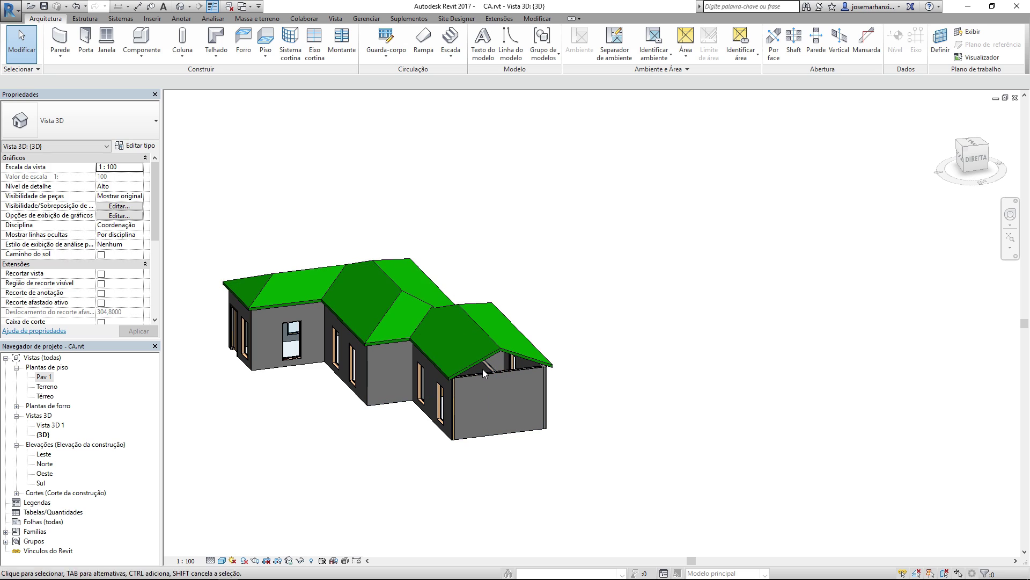
pyautogui.keyDown('shift'); pyautogui.moveTo(486, 365); pyautogui.dragTo(503, 358, button='middle'); pyautogui.keyUp('shift')
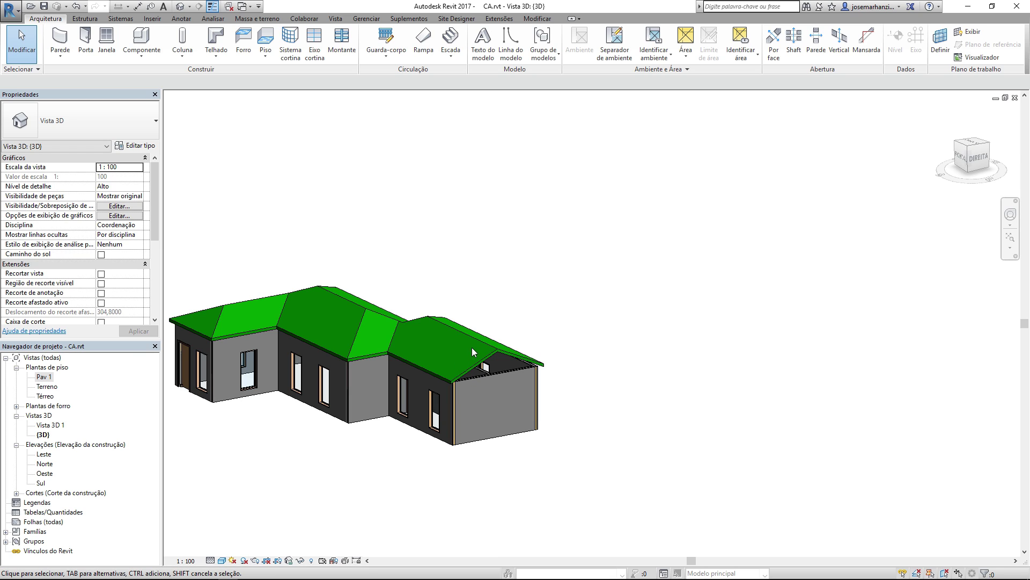
# Step: Attach the top of the wall under the open gable to the roof, and undo the attachment
pyautogui.click(487, 443)
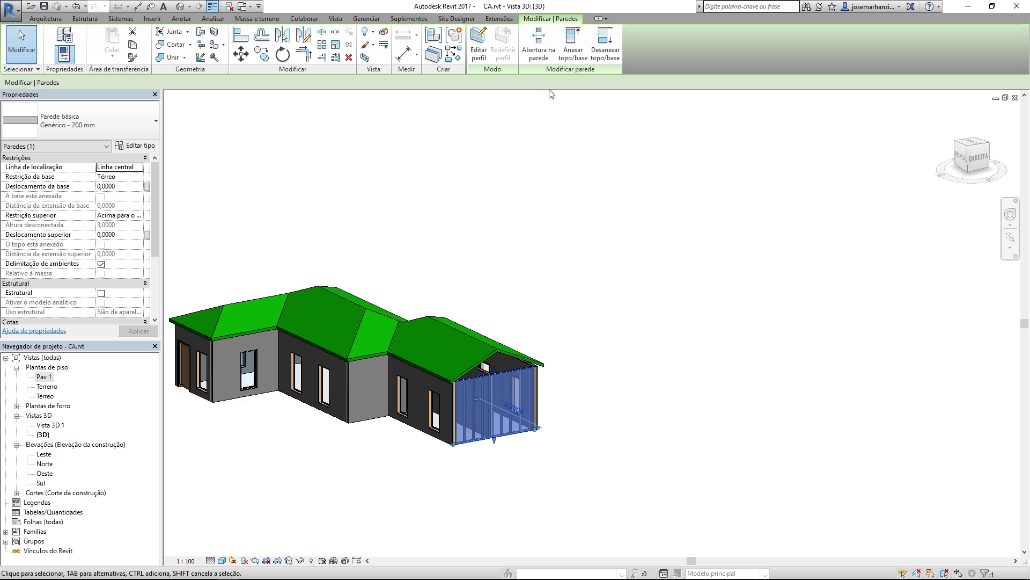
pyautogui.click(571, 59)
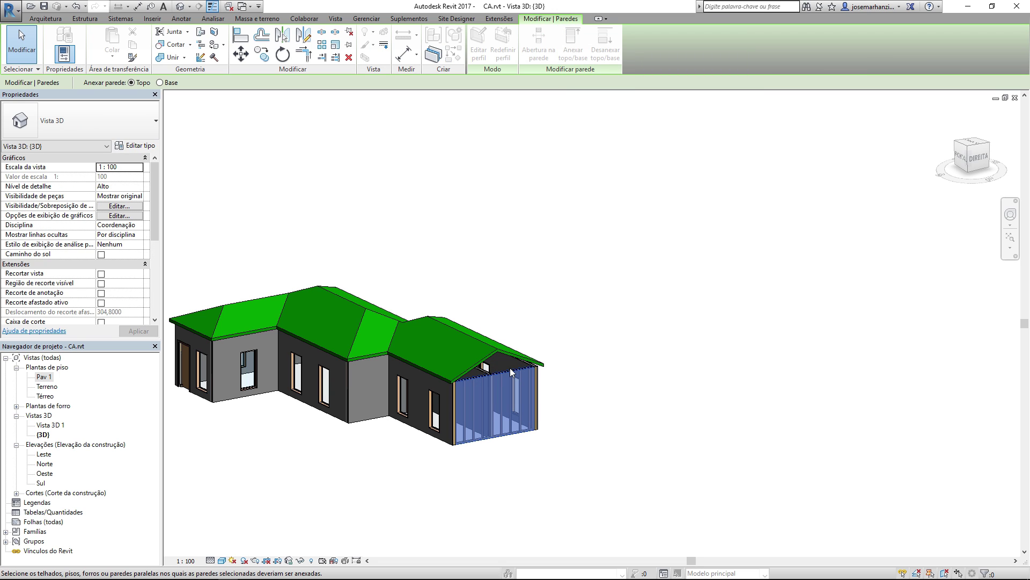
pyautogui.click(506, 350)
pyautogui.click(638, 371)
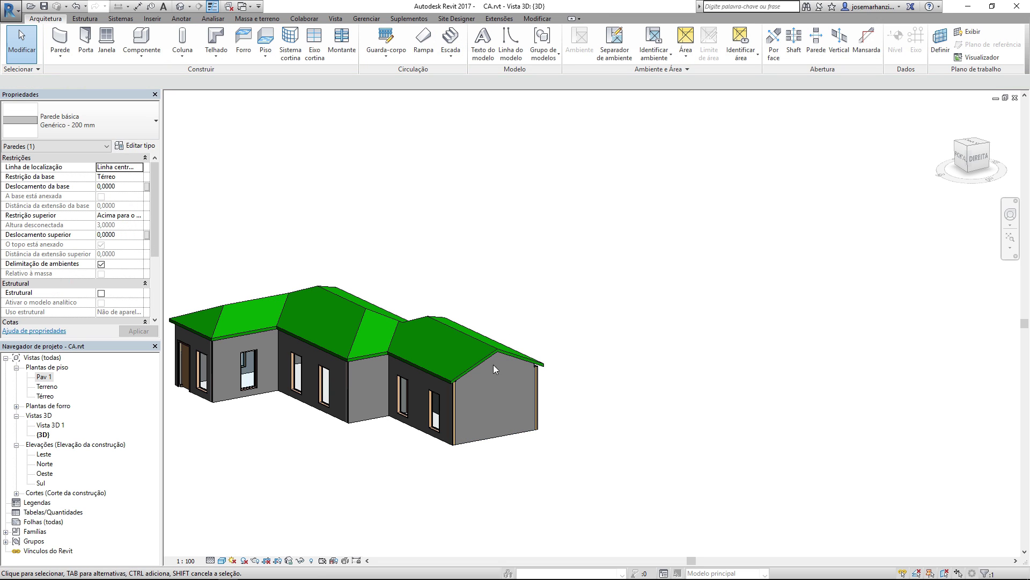
pyautogui.hotkey('ctrl', 'z')
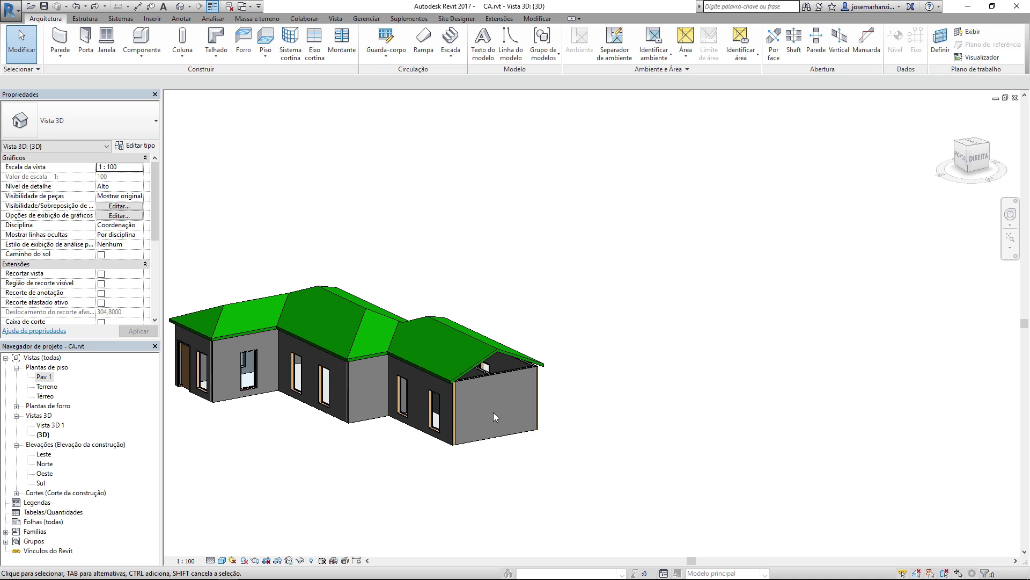
# Step: Draw a Genérico - 200 mm wall with 8 m unconnected height in the Pav 1 plan along the gable-end wall
pyautogui.moveTo(522, 335); pyautogui.dragTo(524, 358, button='middle')
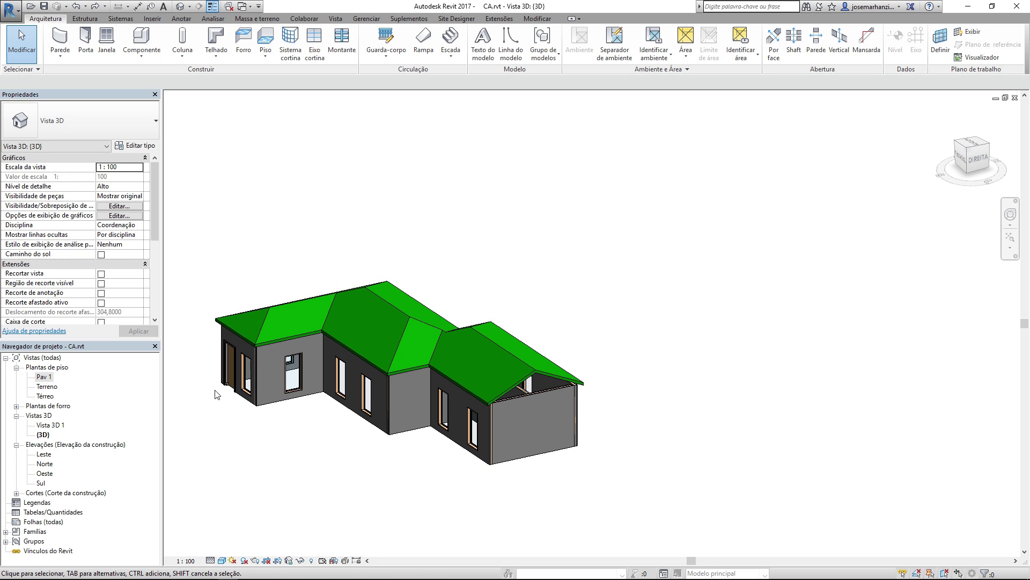
pyautogui.doubleClick(42, 378)
pyautogui.scroll(5, 518, 311)
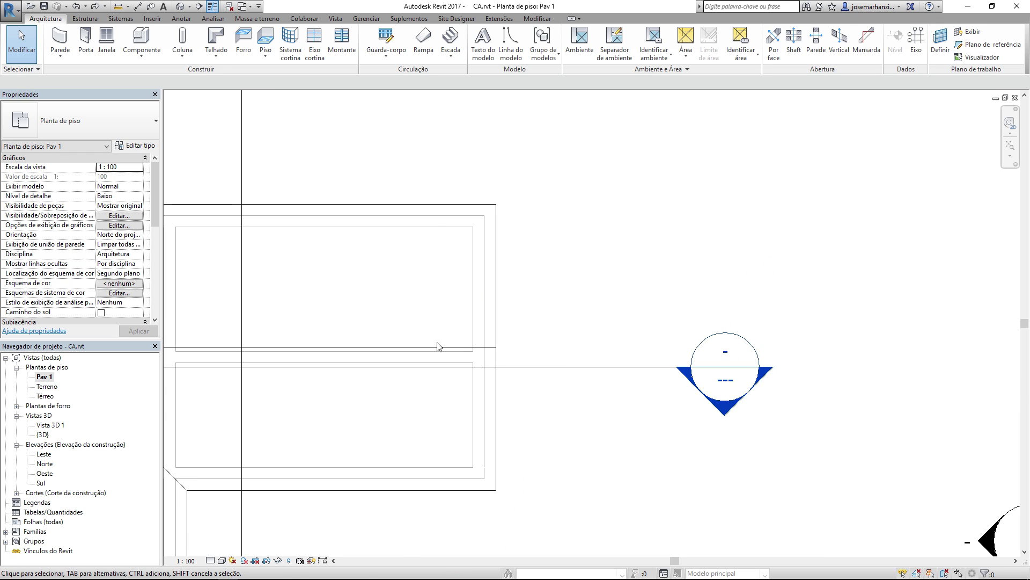
pyautogui.click(60, 40)
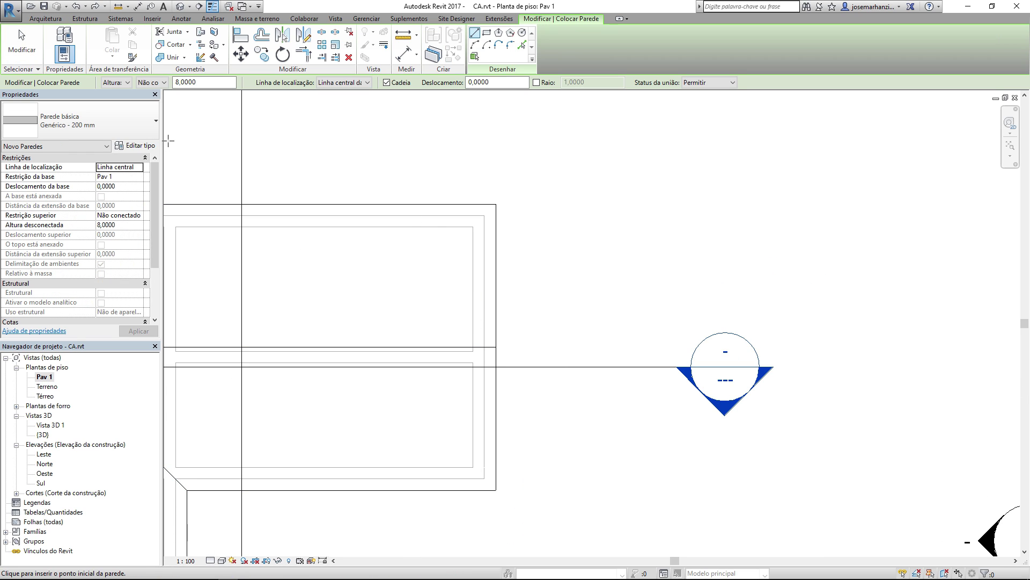
pyautogui.click(479, 221)
pyautogui.click(479, 470)
pyautogui.press('Escape')
pyautogui.press('Escape')
# Step: Align the new gable wall's ends with the outer faces of the building walls in the Pav 1 plan
pyautogui.press('a')
pyautogui.press('l')
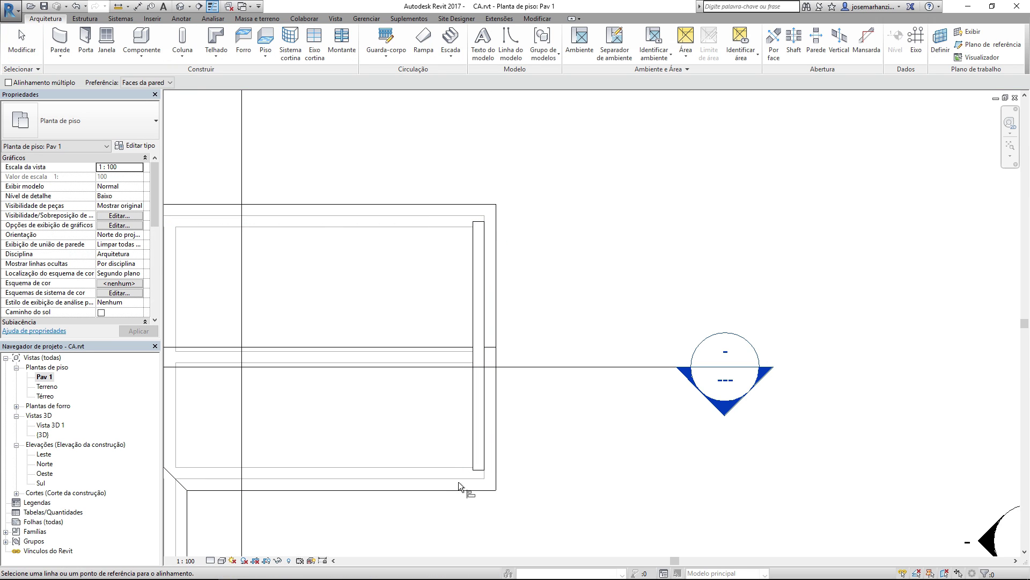
pyautogui.click(477, 222)
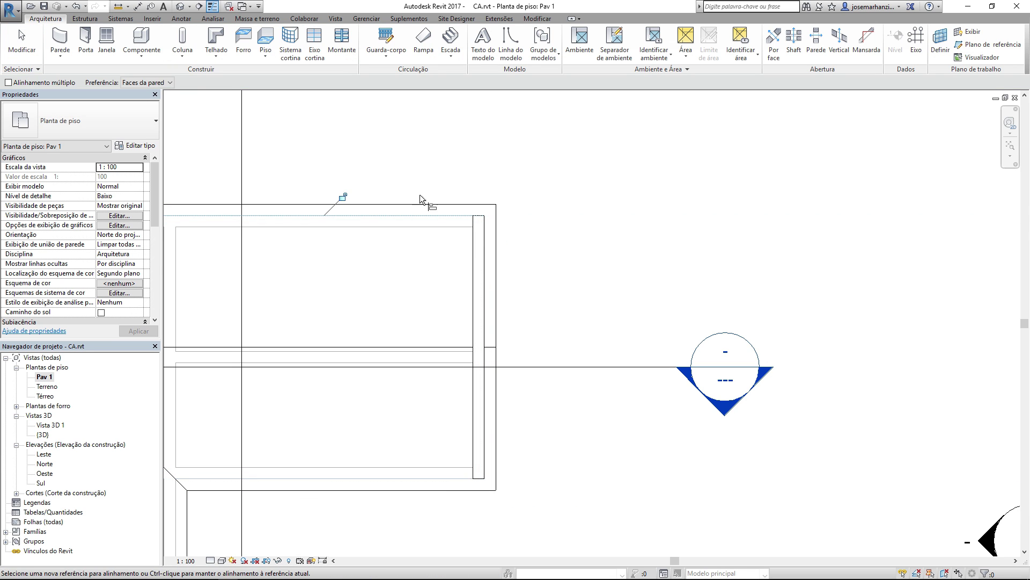
pyautogui.press('Escape')
pyautogui.press('Escape')
# Step: Set the gable wall's unconnected height to 0.3 m in the 3D view
pyautogui.click(181, 6)
pyautogui.click(461, 246)
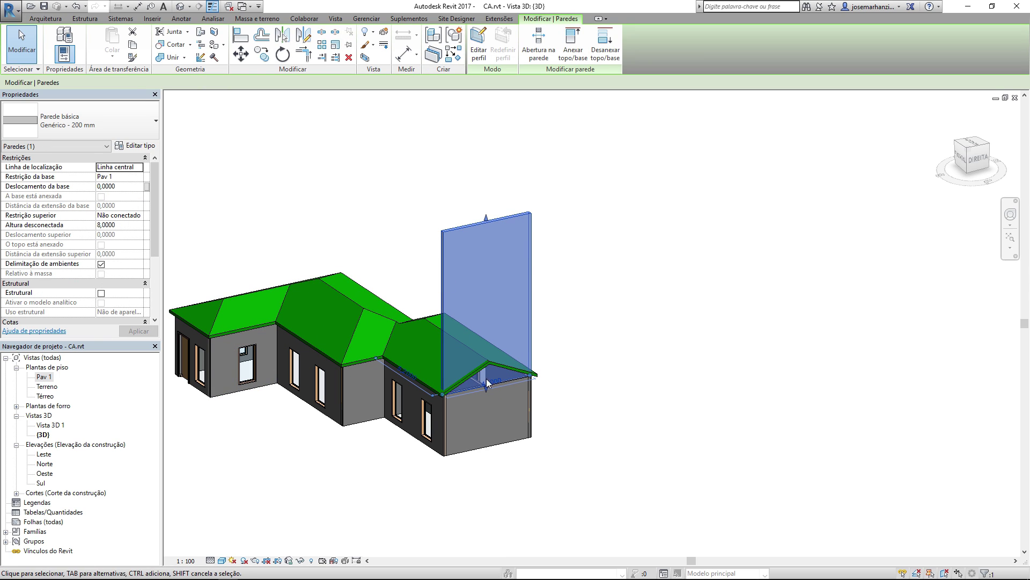
pyautogui.click(123, 225)
pyautogui.press('BackSpace')
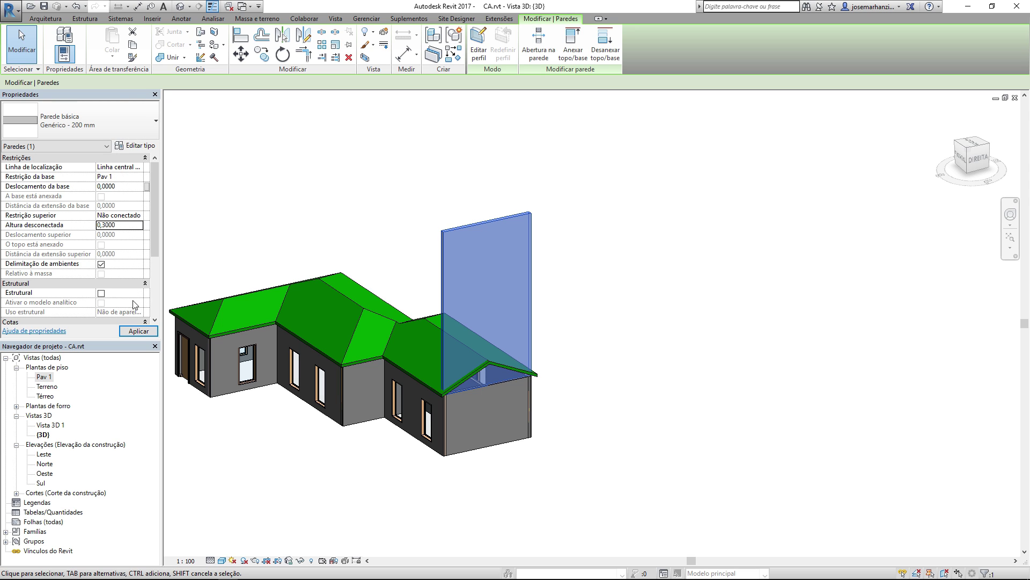
pyautogui.click(135, 332)
pyautogui.click(480, 283)
# Step: Attach the top of the low gable wall to the underside of the roof
pyautogui.scroll(4, 491, 328)
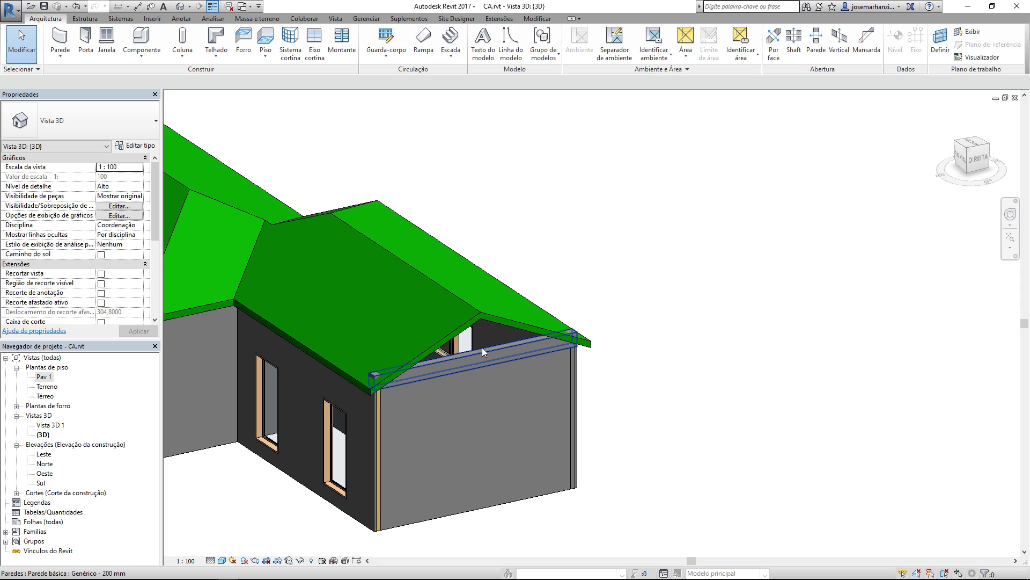
pyautogui.click(481, 347)
pyautogui.press('Escape')
pyautogui.click(485, 353)
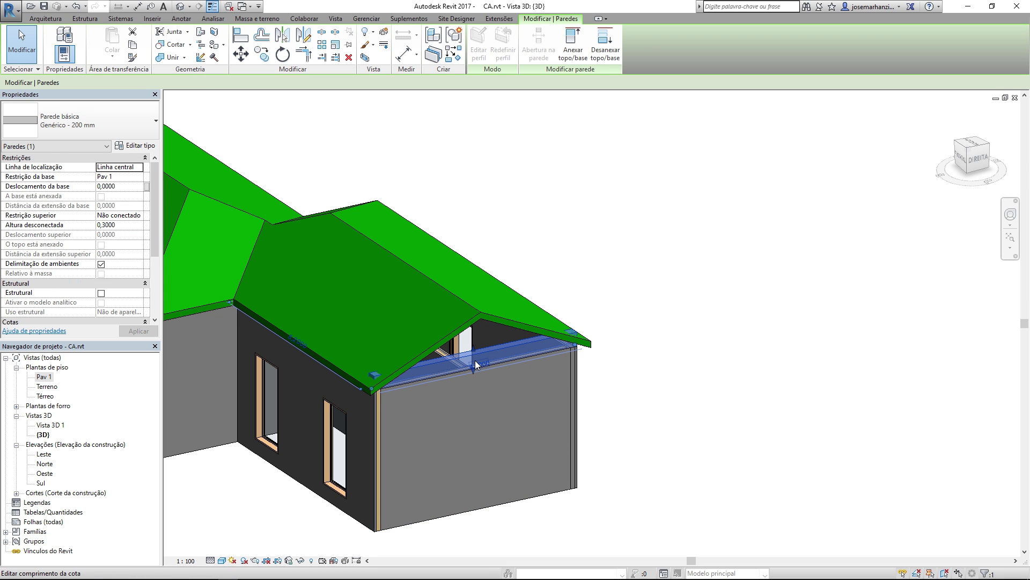
pyautogui.click(572, 53)
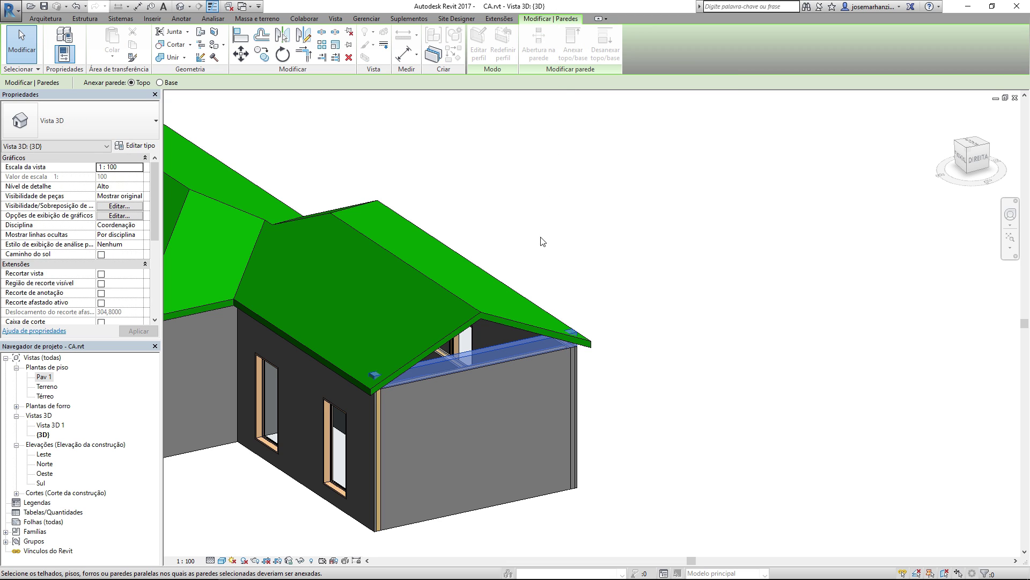
pyautogui.click(485, 313)
pyautogui.press('Escape')
pyautogui.scroll(-2, 639, 301)
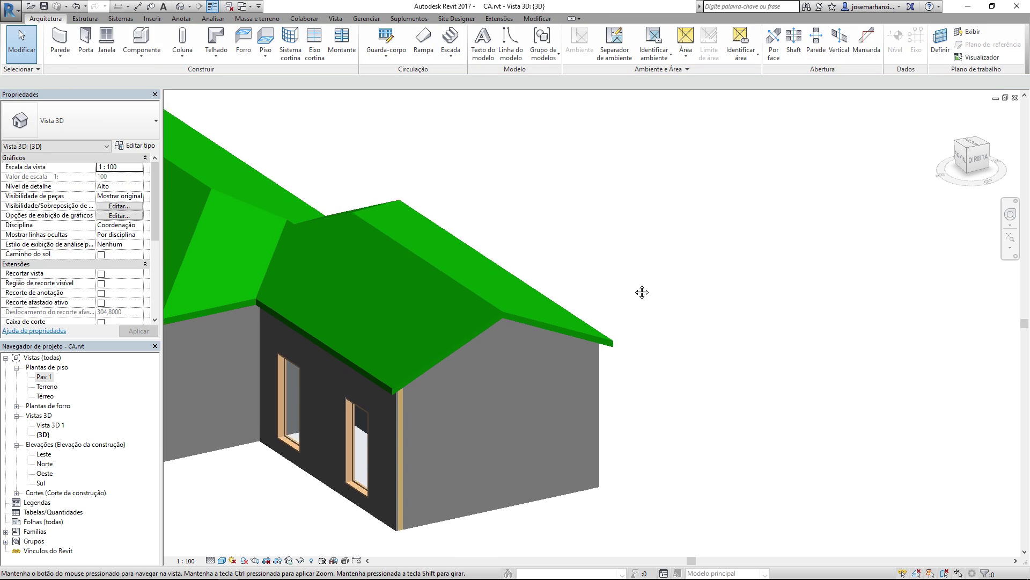
# Step: Join the geometry of the ground-floor end wall with the gable wall above it
pyautogui.scroll(-1, 588, 337)
pyautogui.keyDown('shift'); pyautogui.moveTo(588, 366); pyautogui.dragTo(514, 392, button='middle'); pyautogui.keyUp('shift')
pyautogui.scroll(3, 587, 359)
pyautogui.moveTo(561, 360); pyautogui.dragTo(507, 369, button='middle')
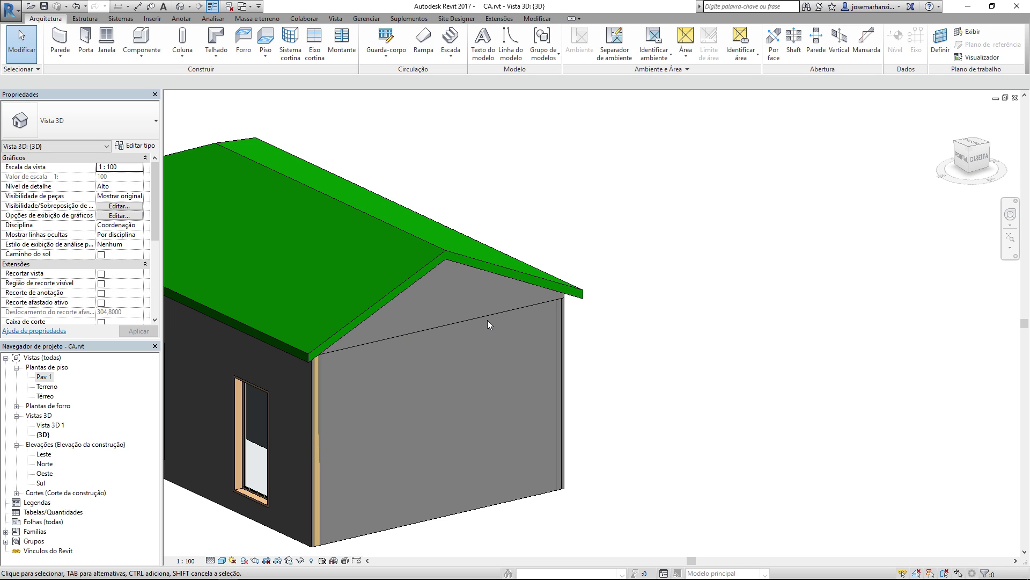
pyautogui.keyDown('shift'); pyautogui.moveTo(446, 326); pyautogui.dragTo(425, 343, button='middle'); pyautogui.keyUp('shift')
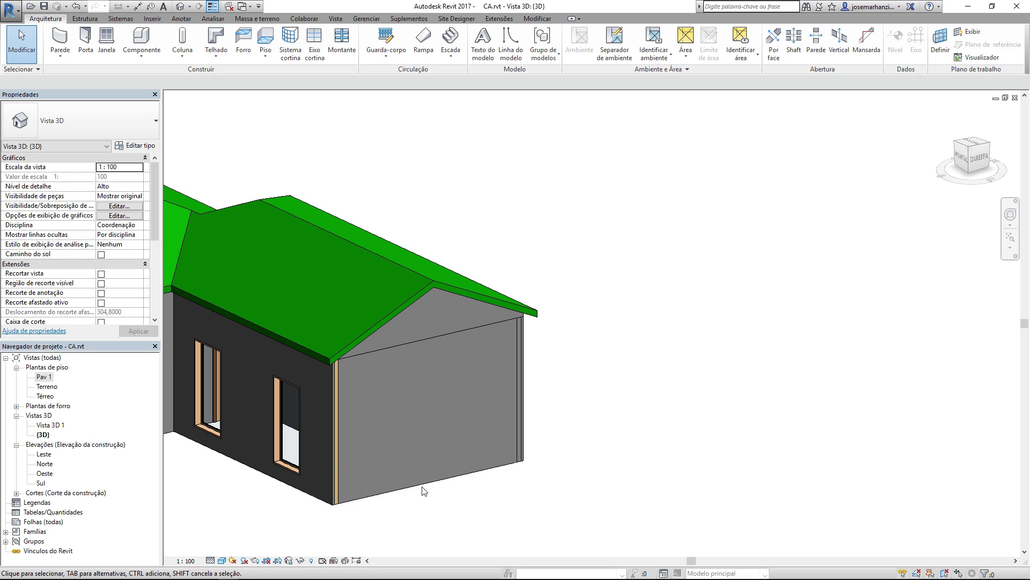
pyautogui.click(538, 19)
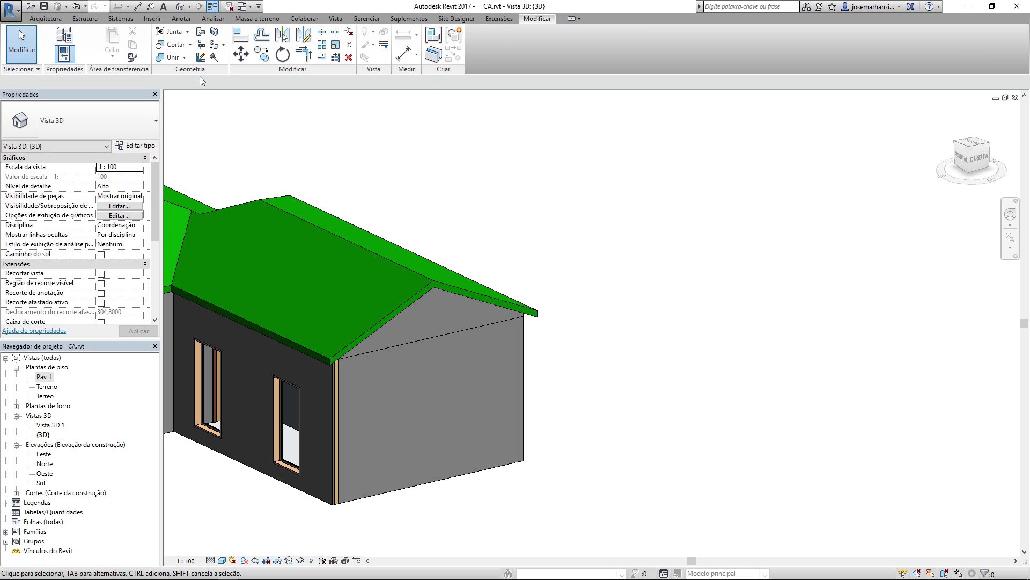
pyautogui.click(171, 57)
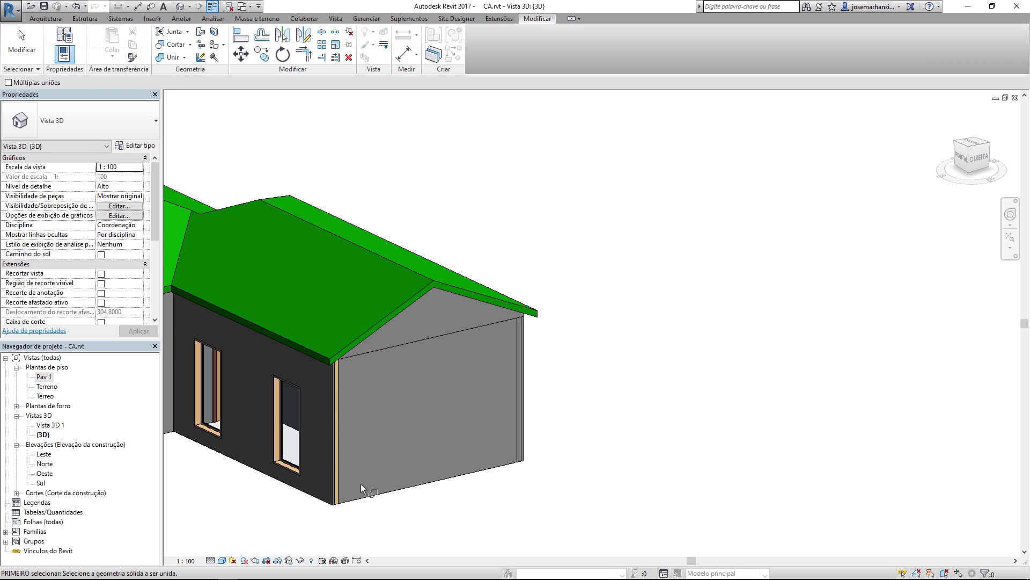
pyautogui.click(427, 486)
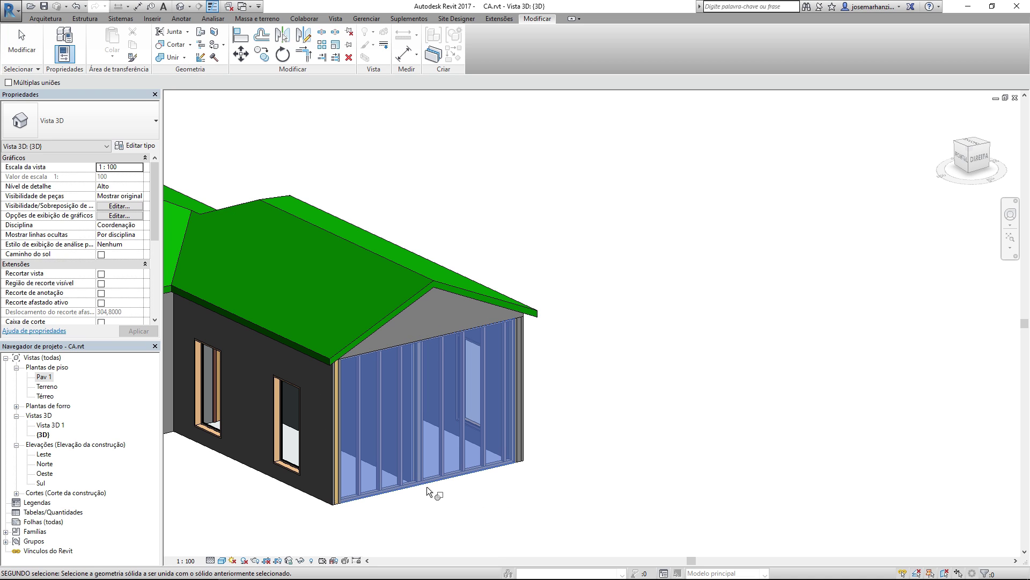
pyautogui.click(439, 340)
pyautogui.press('Escape')
pyautogui.press('Escape')
# Step: Inspect the joined end wall in 3D, selecting its ground-floor part separately from the gable wall
pyautogui.keyDown('shift'); pyautogui.moveTo(466, 394); pyautogui.dragTo(436, 489, button='middle'); pyautogui.keyUp('shift')
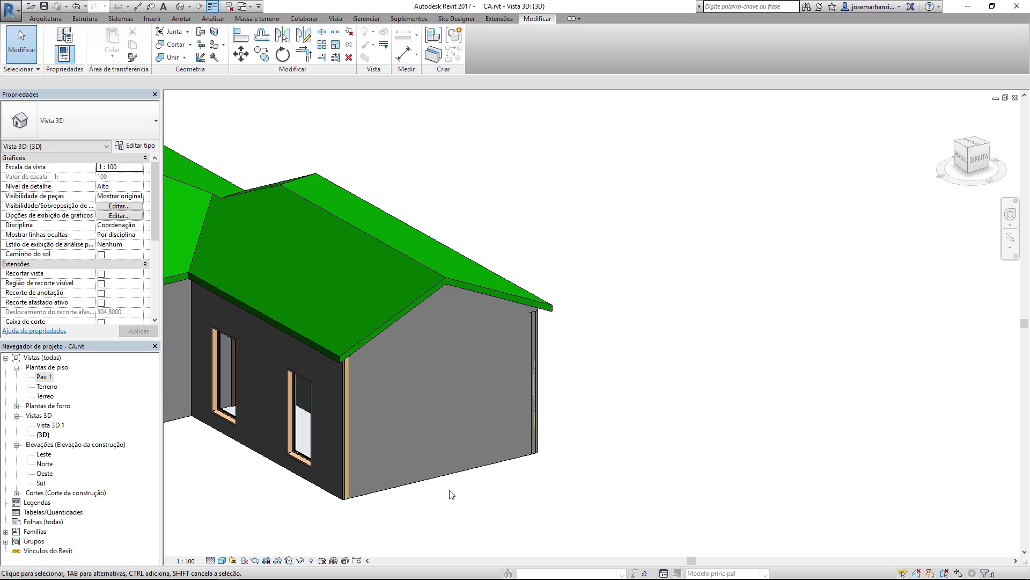
pyautogui.click(453, 478)
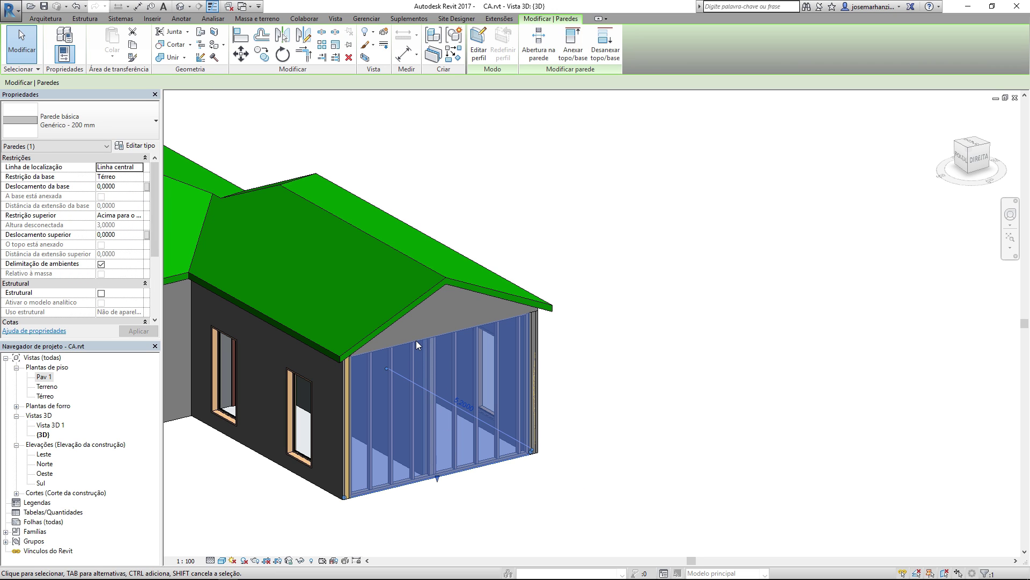
pyautogui.click(673, 401)
pyautogui.scroll(-3, 428, 407)
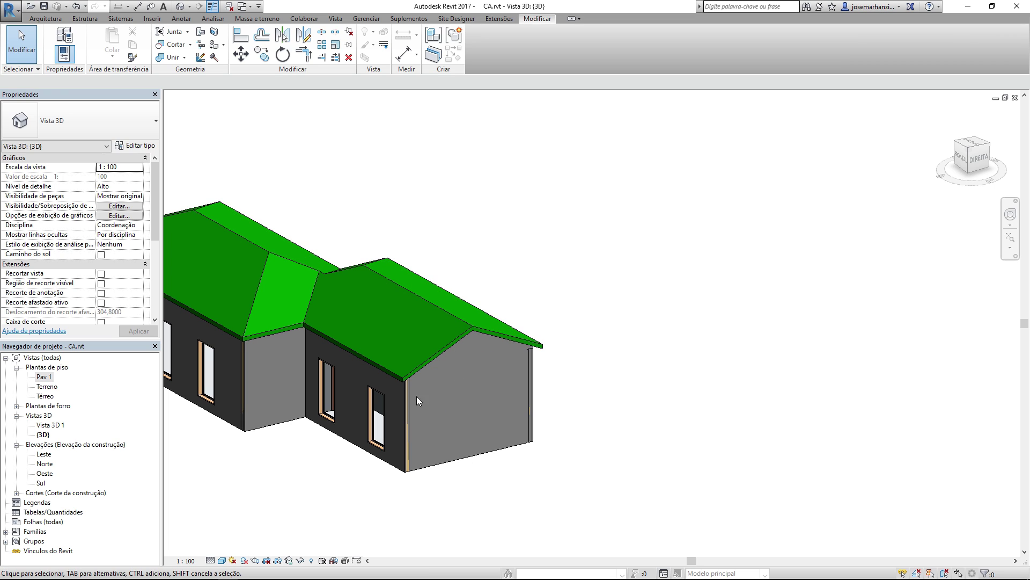
pyautogui.click(442, 466)
pyautogui.press('Delete')
# Step: Go through the Sul, Oeste, Norte and Leste elevations and examine the gable end in the Leste elevation
pyautogui.doubleClick(43, 481)
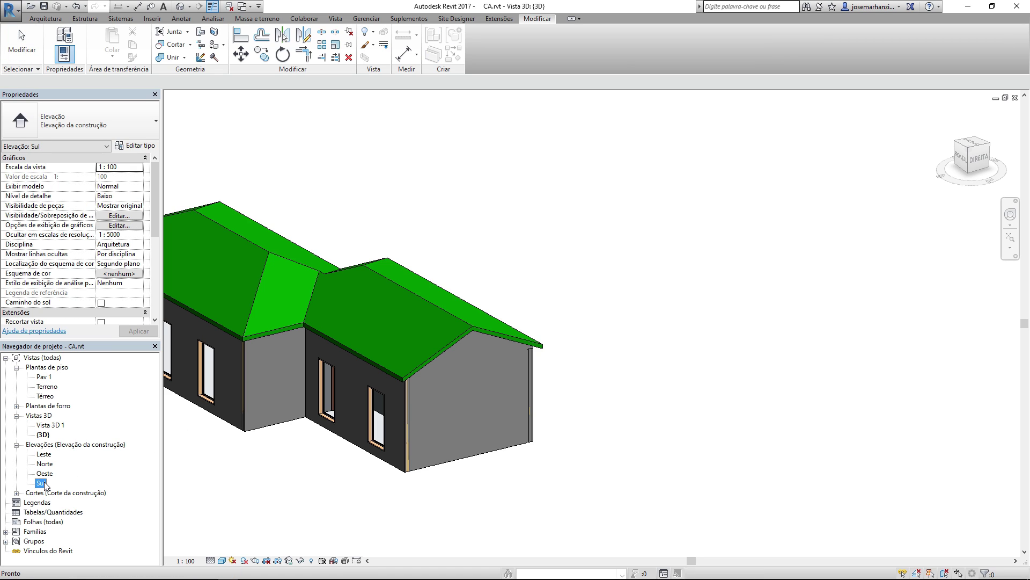
pyautogui.doubleClick(44, 474)
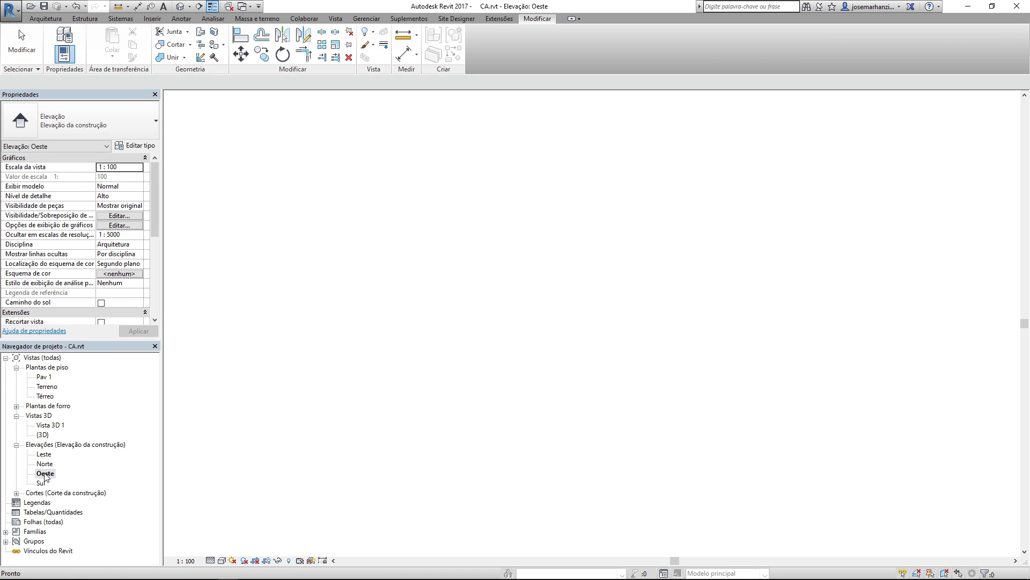
pyautogui.doubleClick(45, 464)
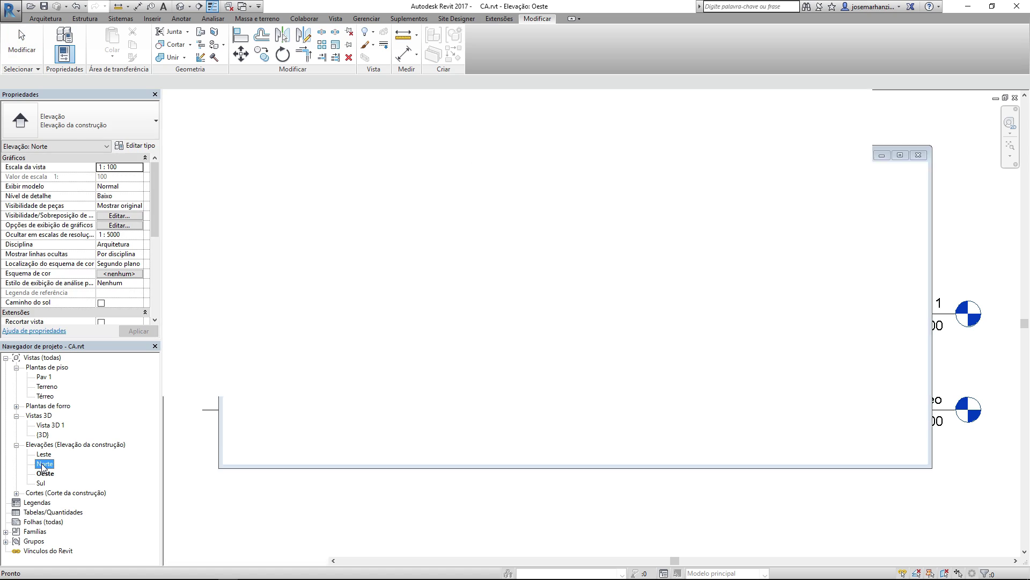
pyautogui.click(44, 455)
pyautogui.doubleClick(44, 454)
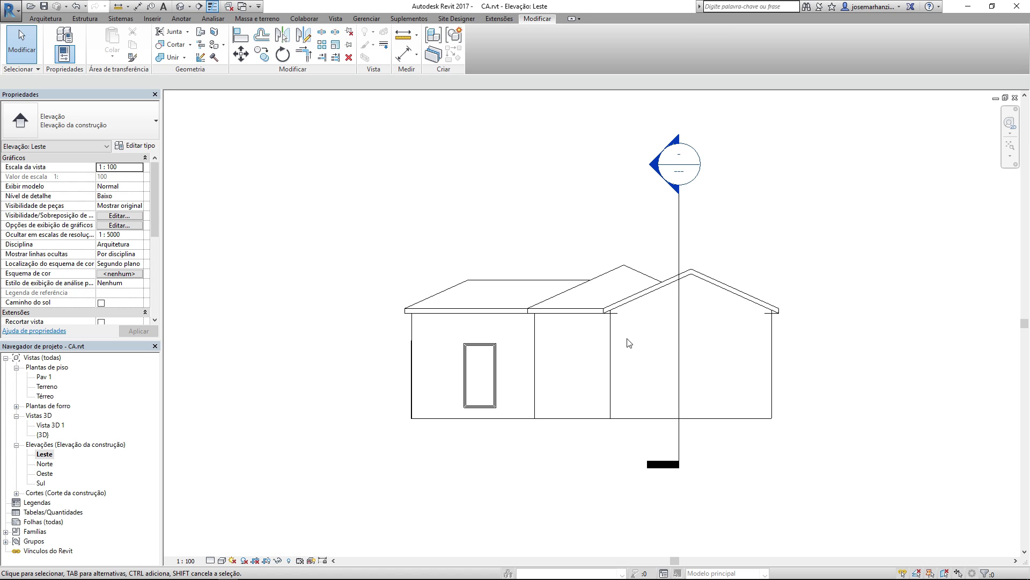
pyautogui.scroll(3, 578, 366)
pyautogui.scroll(2, 578, 366)
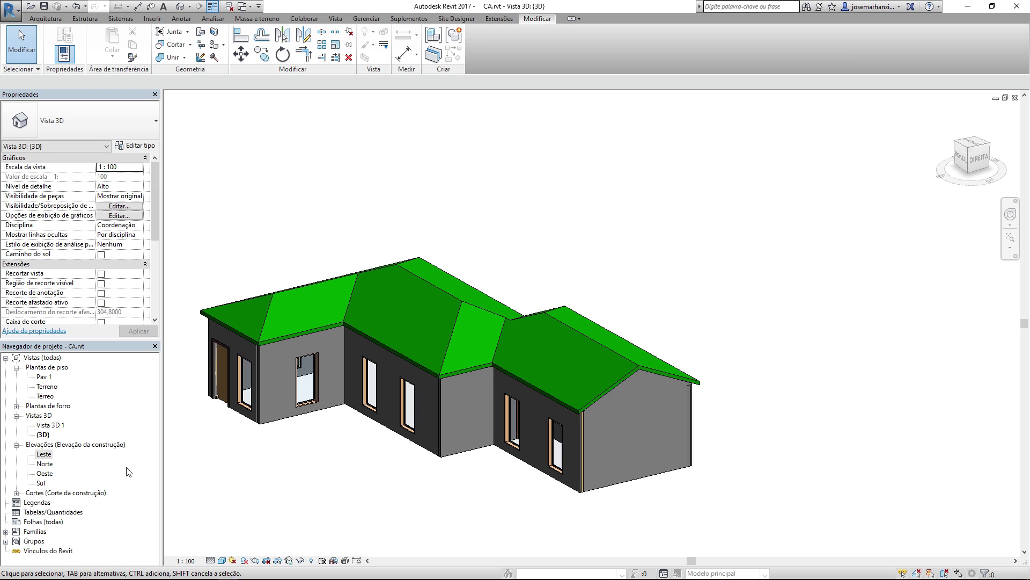
# Step: Examine the roof and gable wall in the building sections Corte 1 and Corte 2
pyautogui.click(30, 493)
pyautogui.click(17, 492)
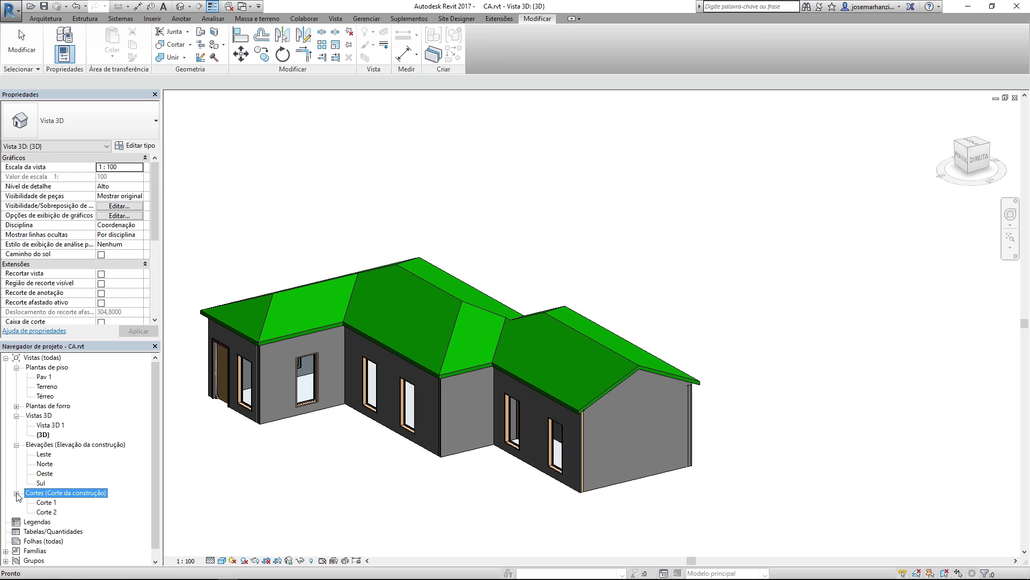
pyautogui.doubleClick(45, 503)
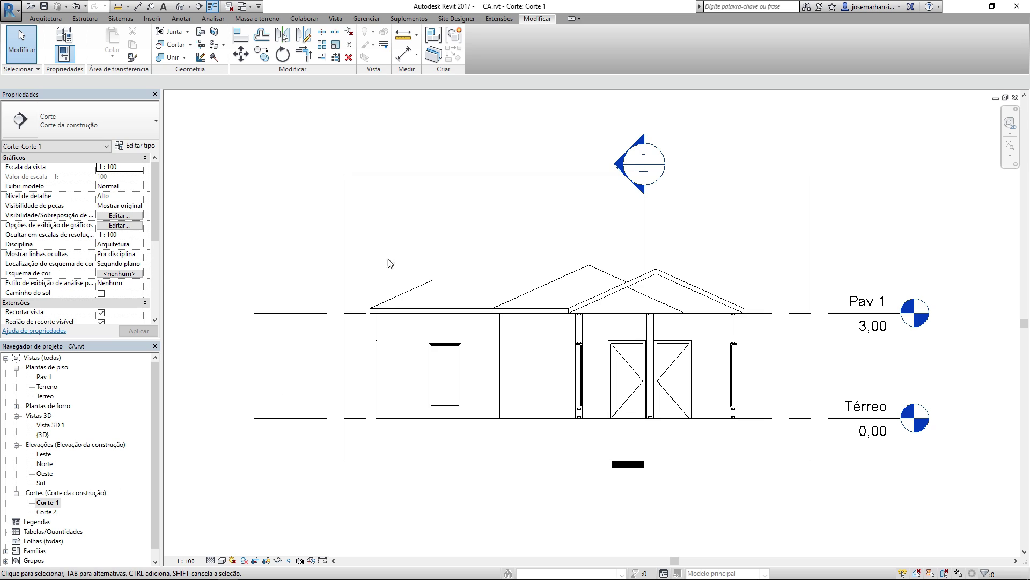
pyautogui.scroll(5, 433, 285)
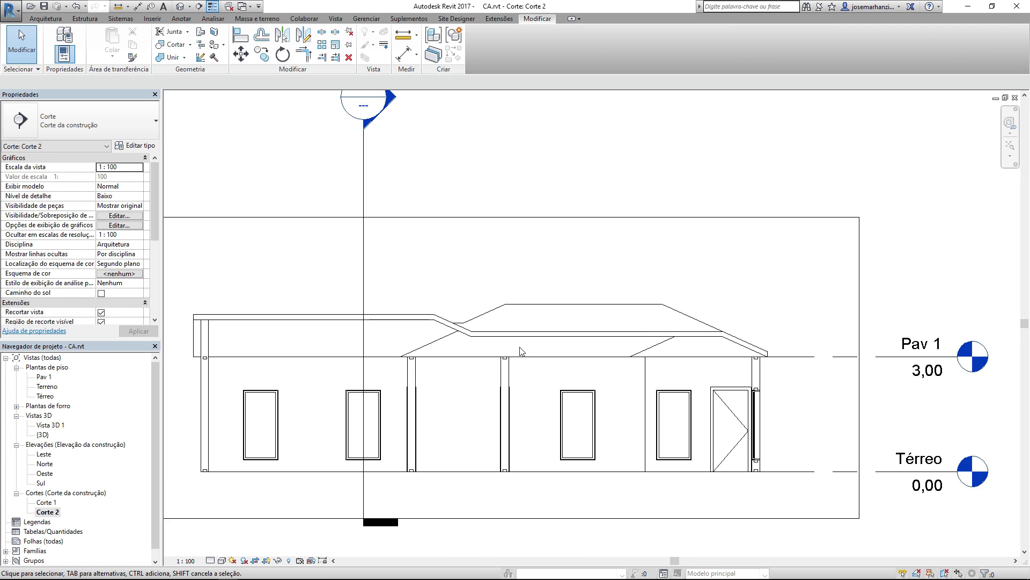
pyautogui.scroll(5, 521, 349)
pyautogui.scroll(-6, 528, 344)
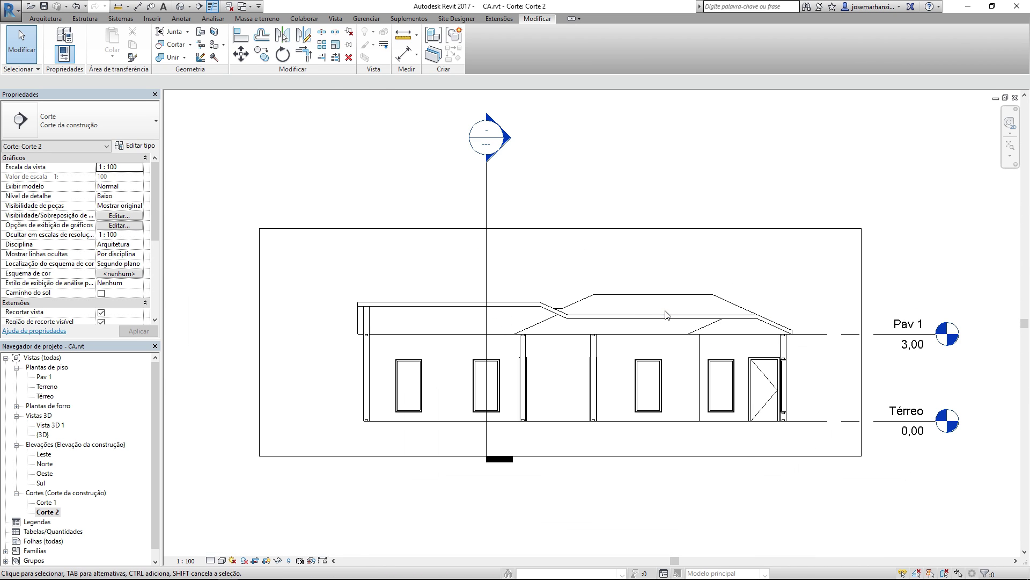